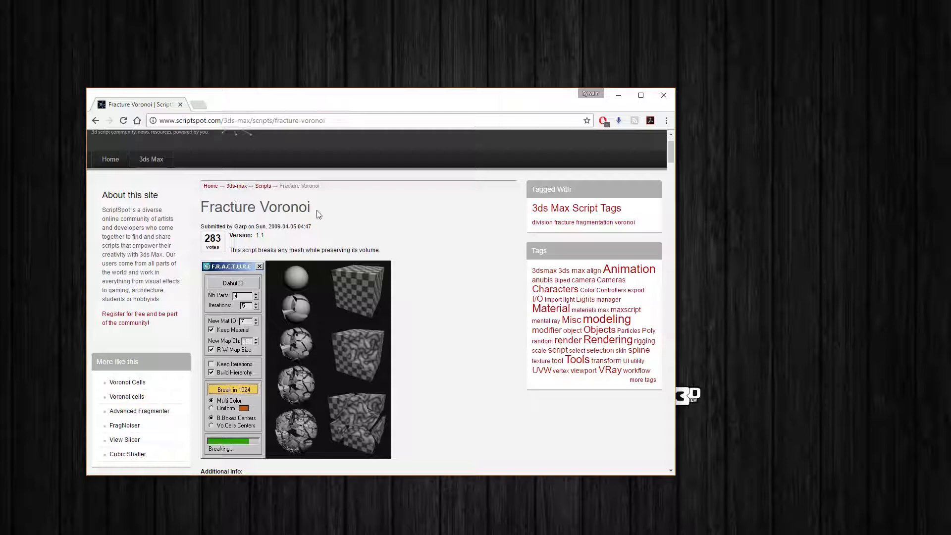
Step: Download the FractureVoronoi_v1.0.ms attachment from the Fracture Voronoi script page
{"action": "scroll", "coordinate": [350, 213], "scroll_direction": "down", "scroll_amount": 7}
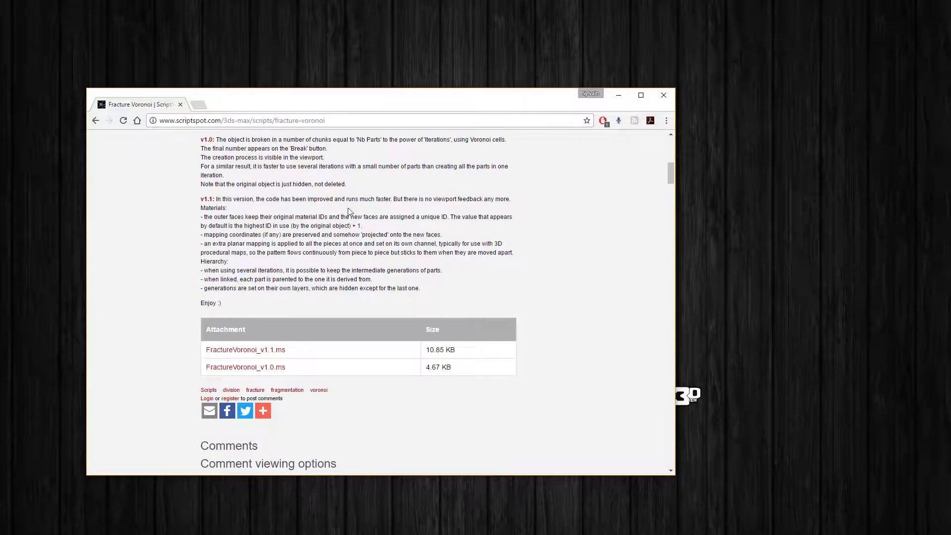
{"action": "scroll", "coordinate": [329, 203], "scroll_direction": "up", "scroll_amount": 8}
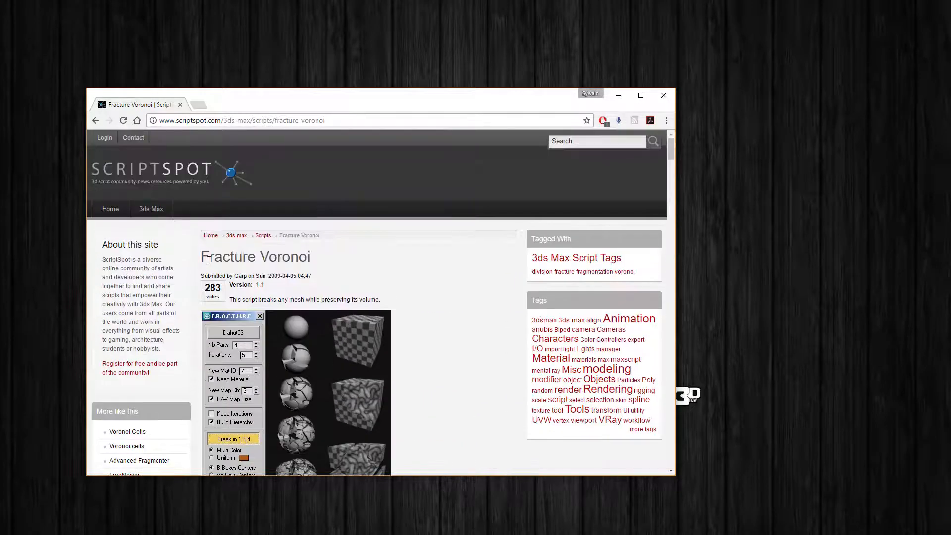
{"action": "scroll", "coordinate": [349, 261], "scroll_direction": "down", "scroll_amount": 6}
{"action": "scroll", "coordinate": [355, 257], "scroll_direction": "down", "scroll_amount": 2}
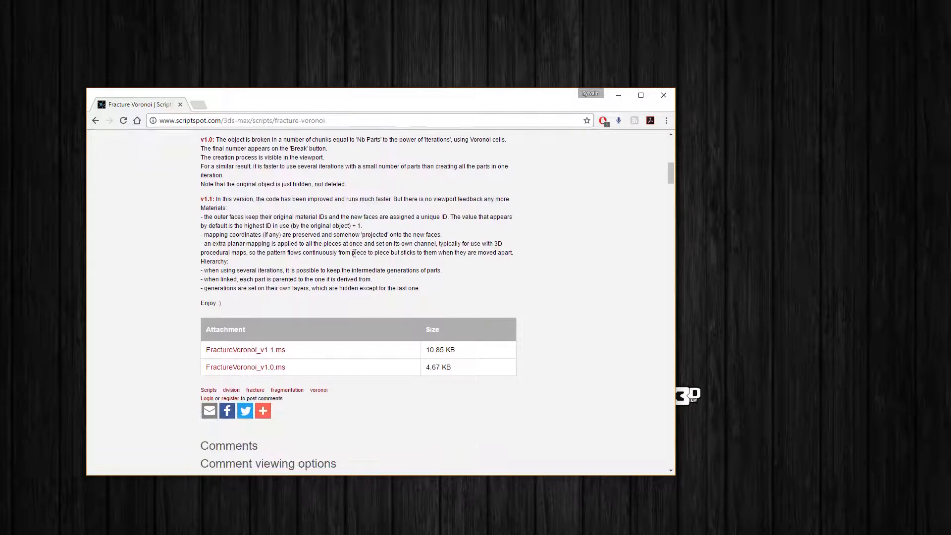
{"action": "mouse_move", "coordinate": [262, 411]}
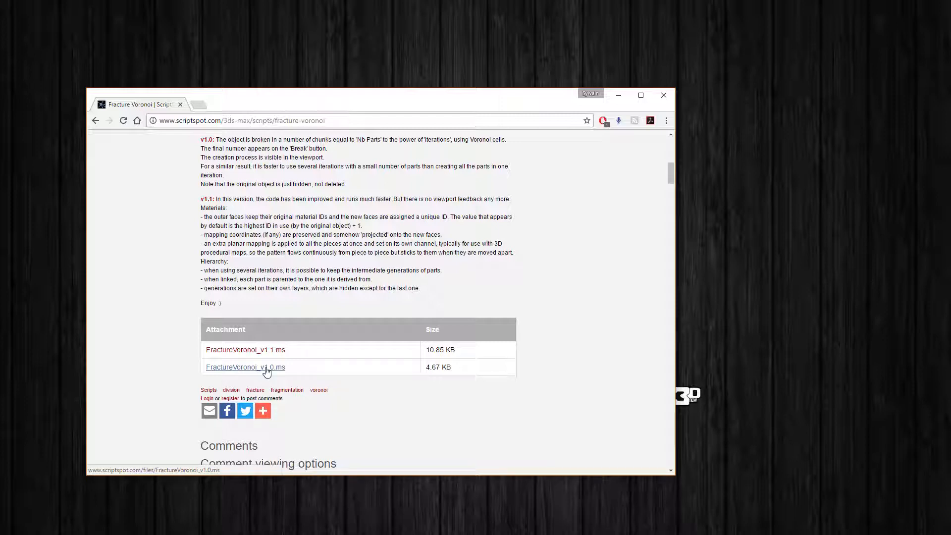
{"action": "left_click", "coordinate": [266, 370]}
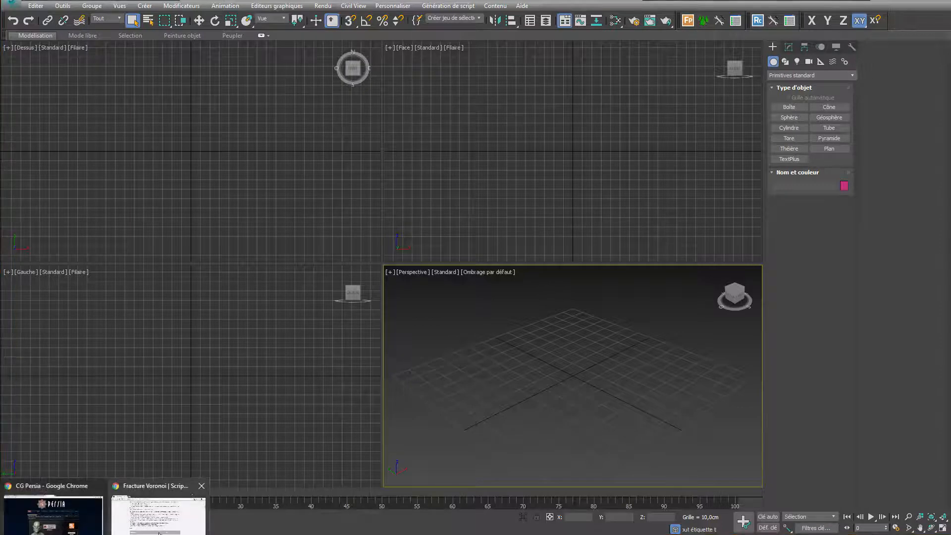
Step: Run the downloaded Fracture Voronoi script by bringing its file from the browser into 3ds Max, and move its dialog aside
{"action": "left_click", "coordinate": [159, 533]}
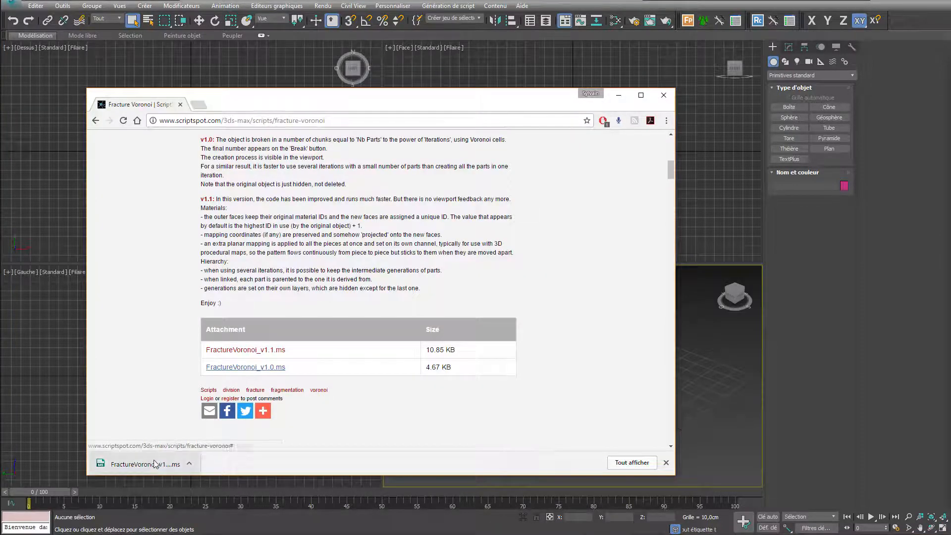
{"action": "left_click_drag", "start_coordinate": [153, 464], "coordinate": [68, 401]}
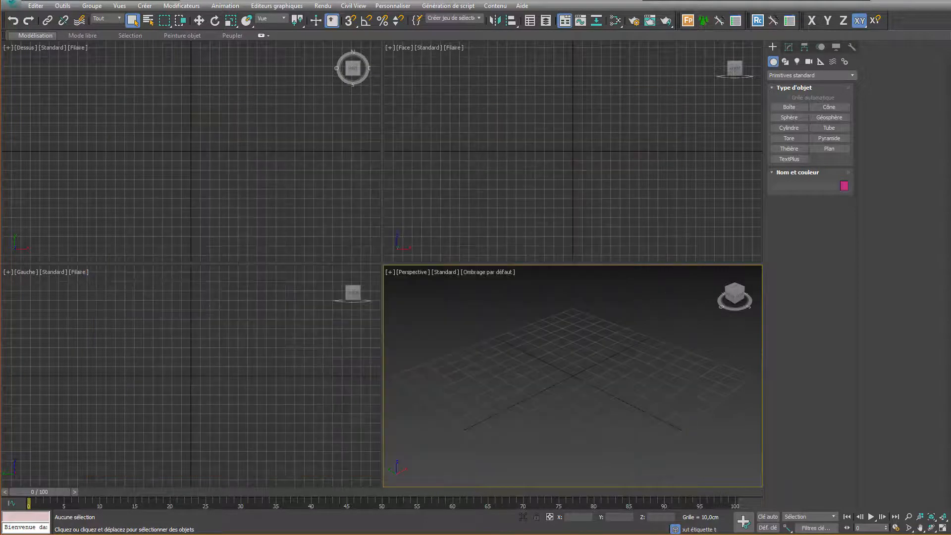
{"action": "left_click_drag", "start_coordinate": [89, 74], "coordinate": [42, 75]}
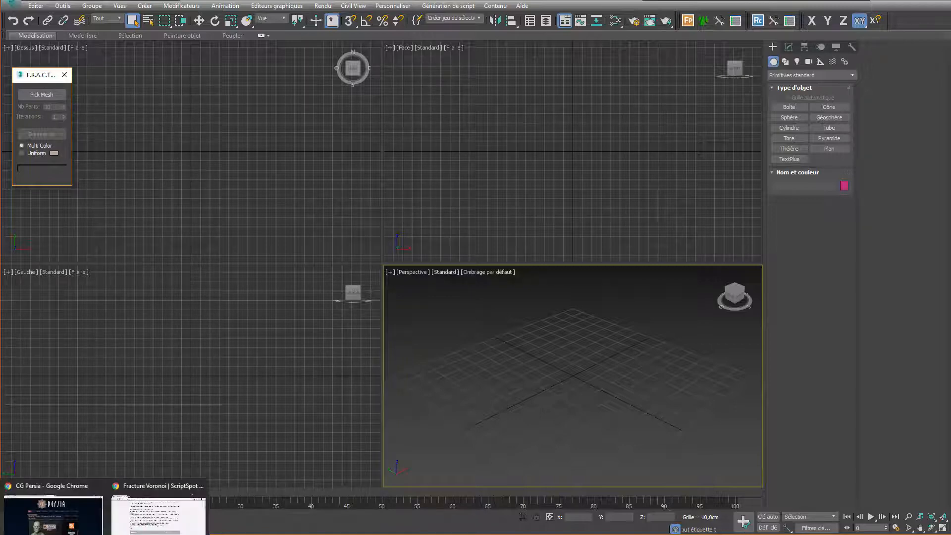
Step: Put the downloaded Fracture Voronoi script file on the desktop and close the script's dialog in 3ds Max
{"action": "mouse_move", "coordinate": [158, 516]}
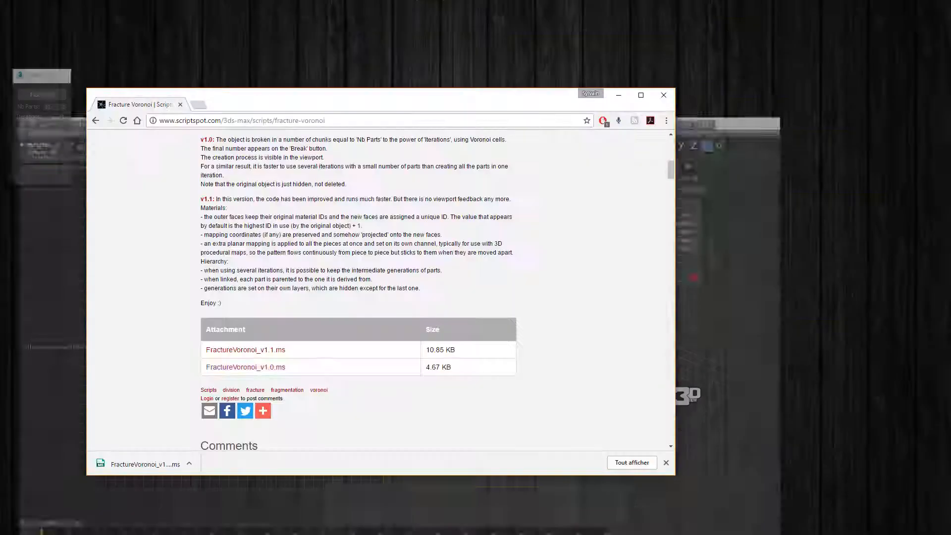
{"action": "left_click_drag", "start_coordinate": [149, 466], "coordinate": [64, 302]}
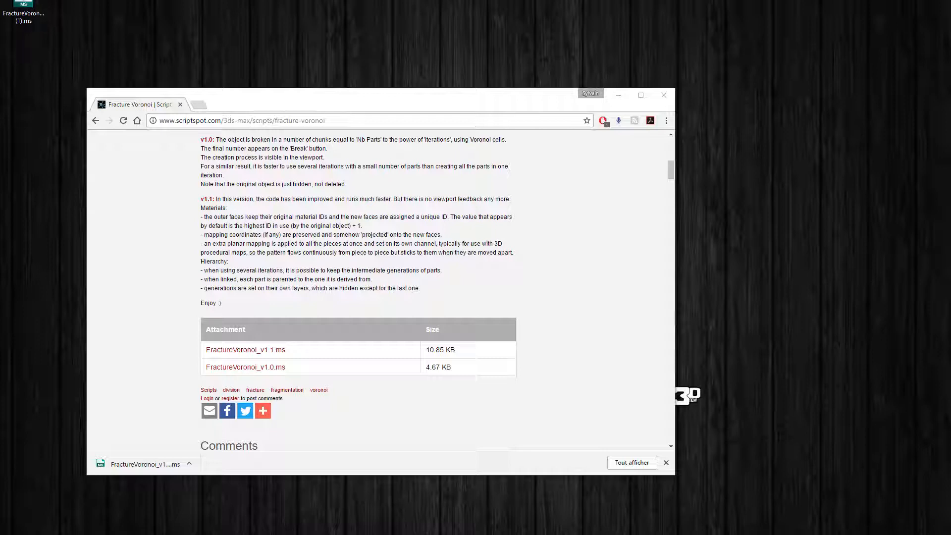
{"action": "left_click", "coordinate": [246, 367]}
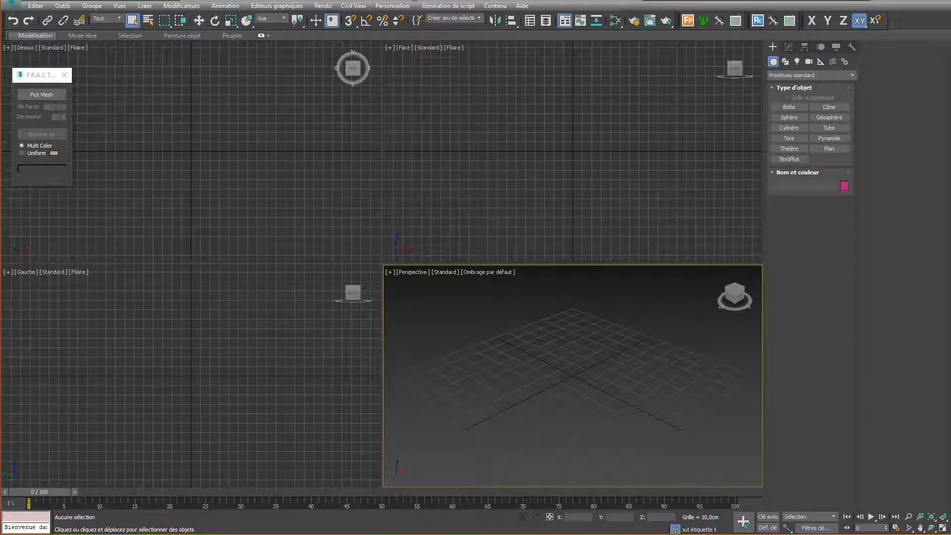
{"action": "left_click", "coordinate": [66, 75]}
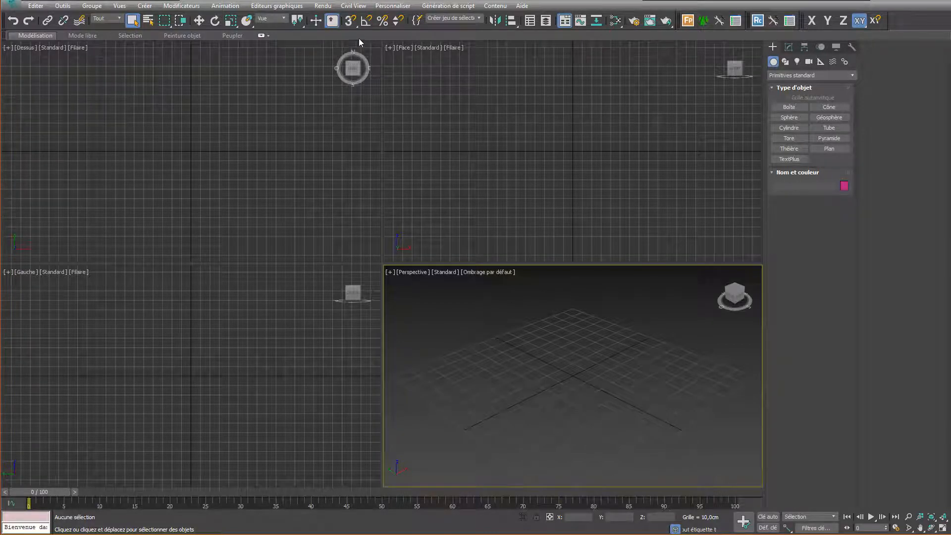
Step: Create a new custom toolbar named Perso in the user interface customization
{"action": "left_click", "coordinate": [396, 8]}
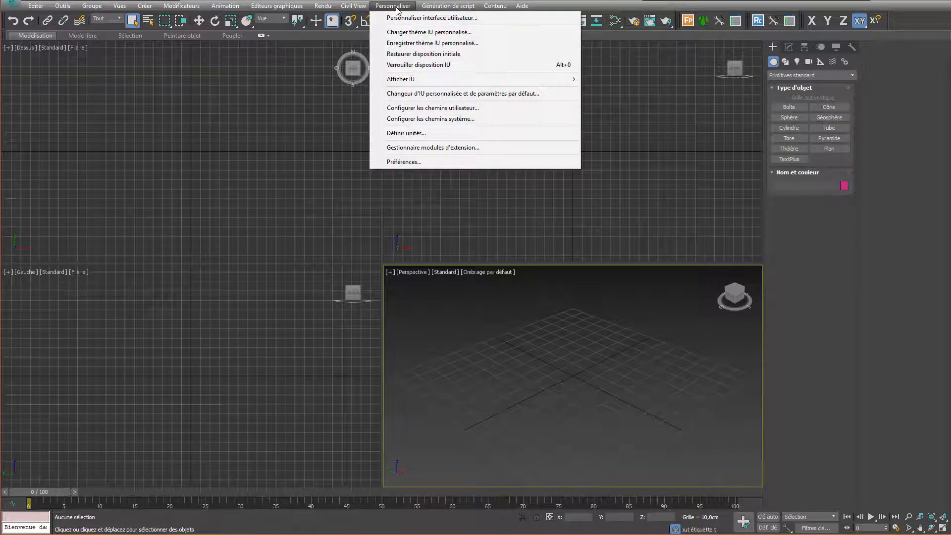
{"action": "right_click", "coordinate": [900, 23]}
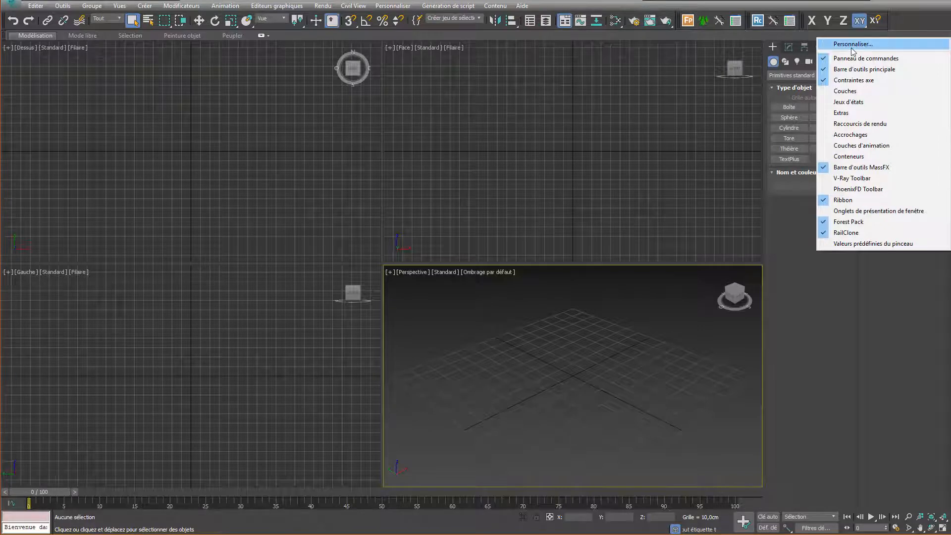
{"action": "left_click", "coordinate": [852, 47]}
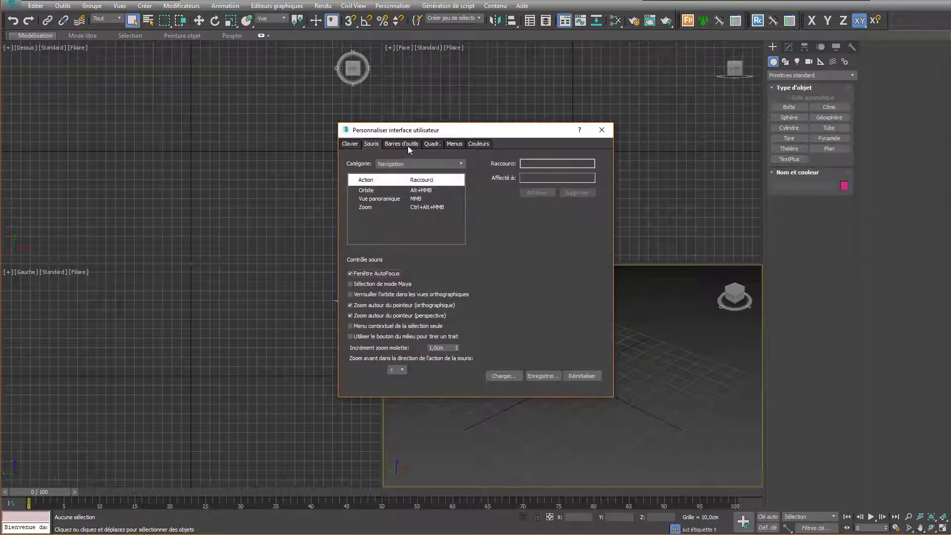
{"action": "left_click", "coordinate": [405, 145]}
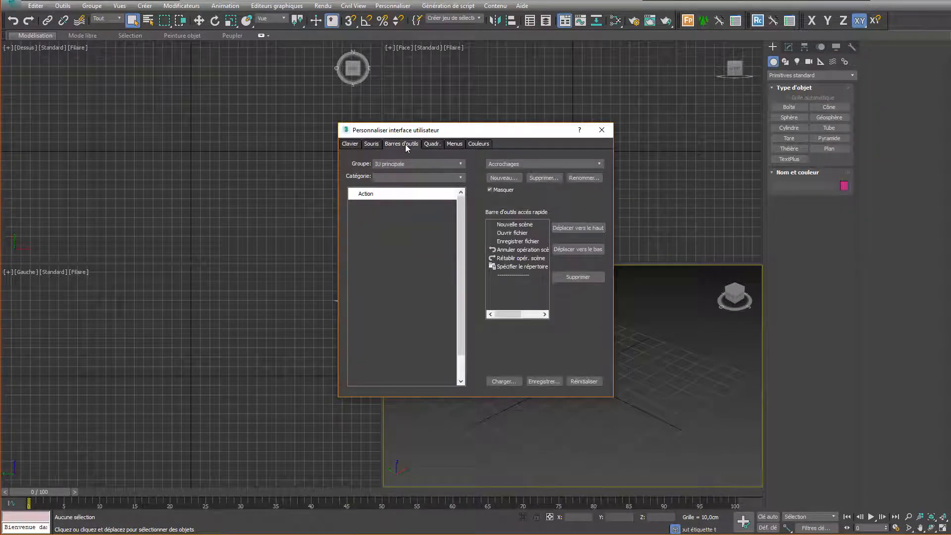
{"action": "left_click", "coordinate": [499, 180]}
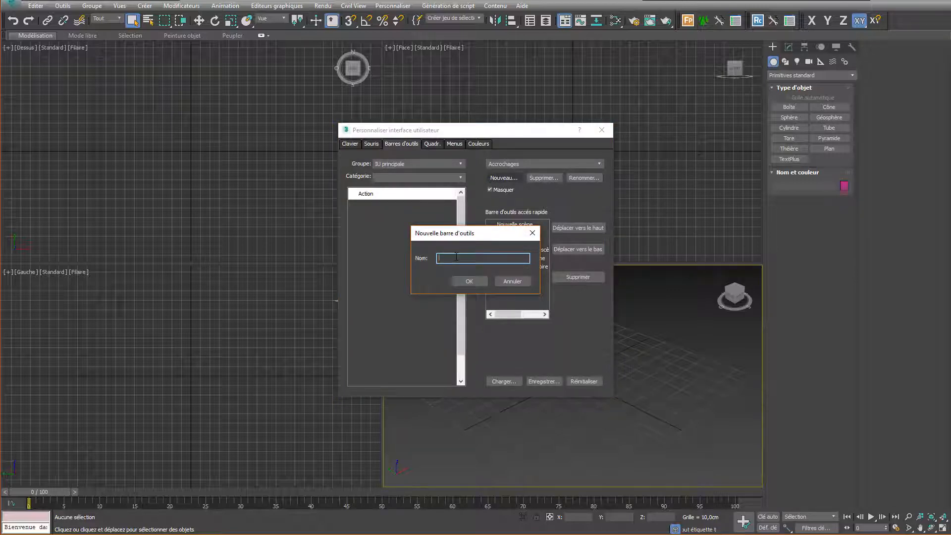
{"action": "type", "text": "Perso"}
{"action": "key", "text": "Return"}
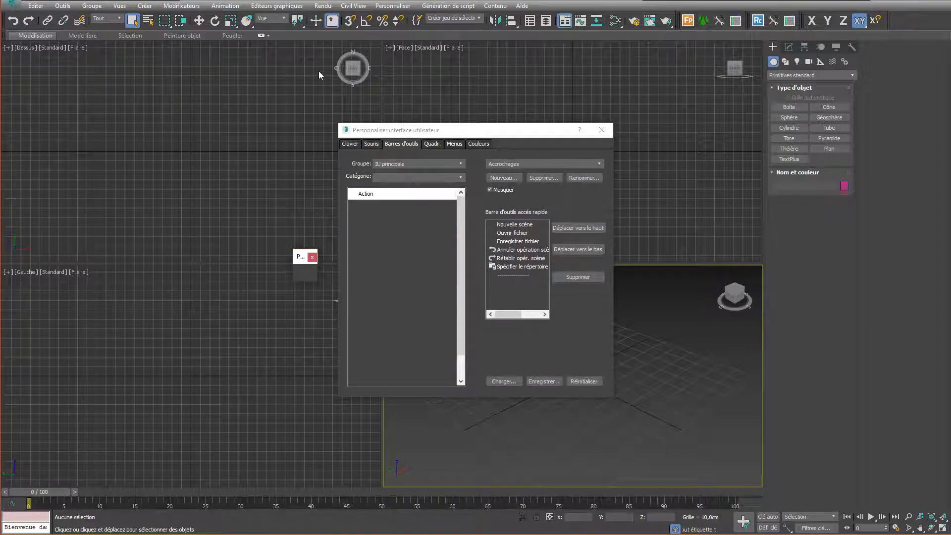
Step: Open FractureVoronoi_v1.0 (1).ms from the desktop in the MAXScript editor and place the editor beside the customization dialog
{"action": "left_click", "coordinate": [446, 6]}
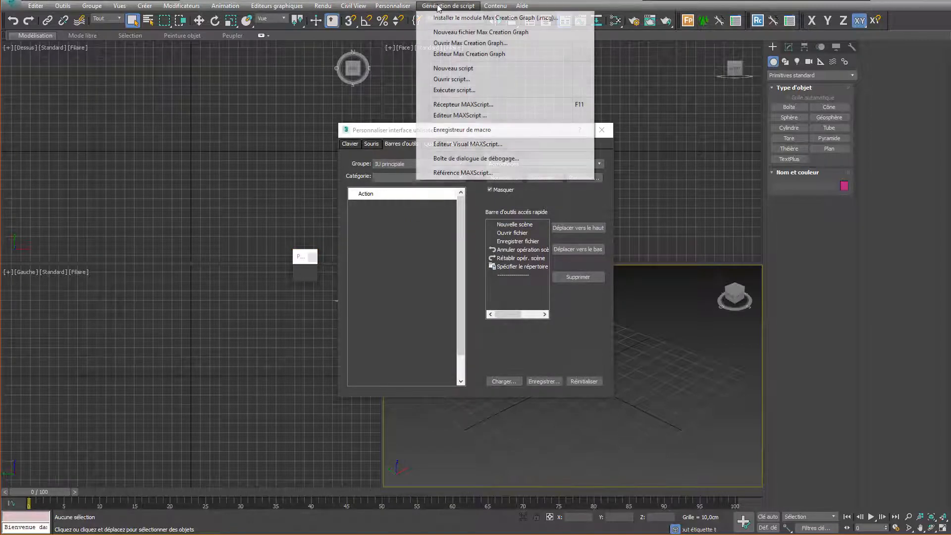
{"action": "left_click", "coordinate": [452, 80]}
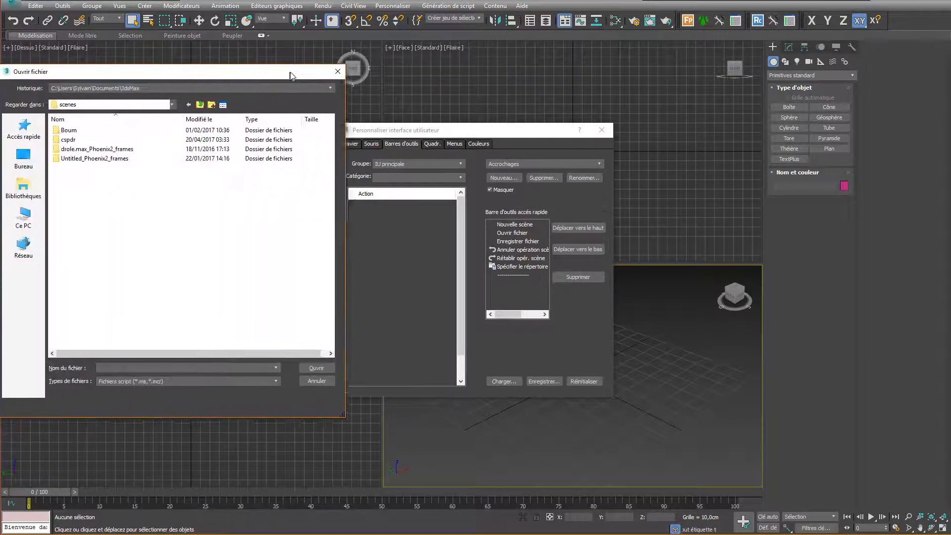
{"action": "left_click", "coordinate": [73, 154]}
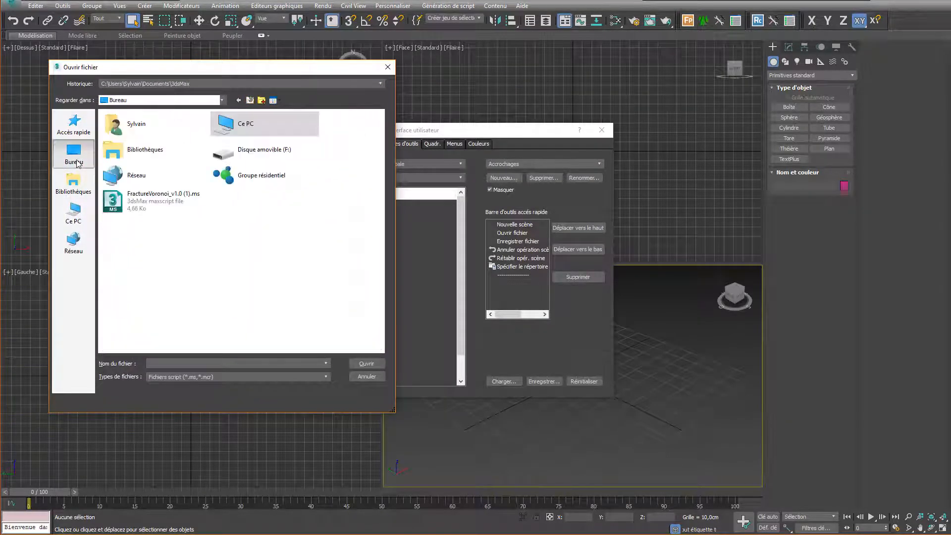
{"action": "double_click", "coordinate": [152, 206]}
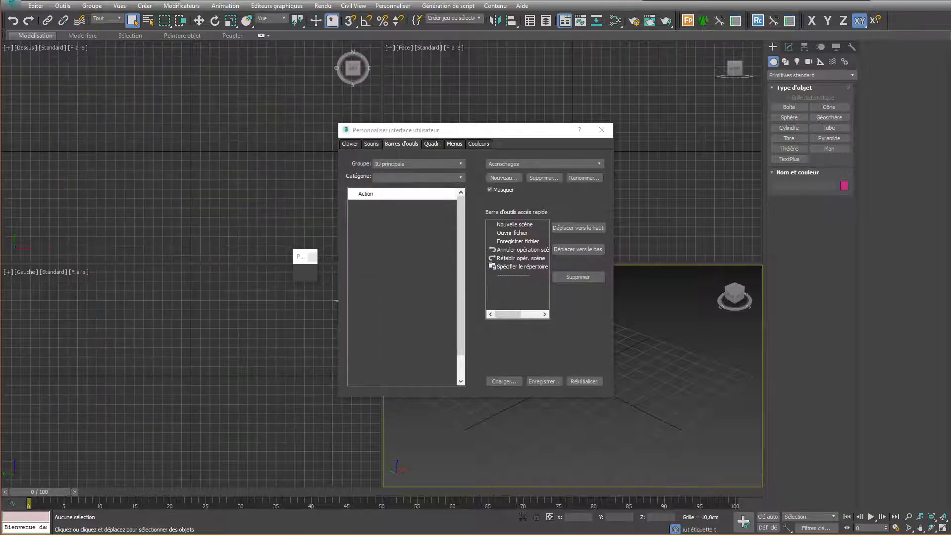
{"action": "left_click_drag", "start_coordinate": [378, 141], "coordinate": [782, 83]}
Step: Add the script's entire code to the Perso toolbar as a macro button and close the script editor
{"action": "scroll", "coordinate": [780, 171], "scroll_direction": "down", "scroll_amount": 20}
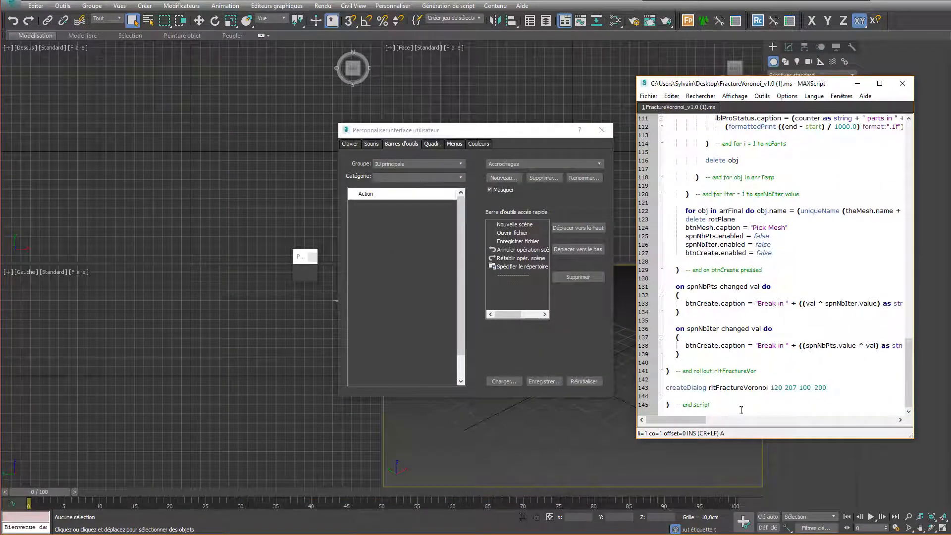
{"action": "left_click_drag", "start_coordinate": [740, 408], "coordinate": [664, 99]}
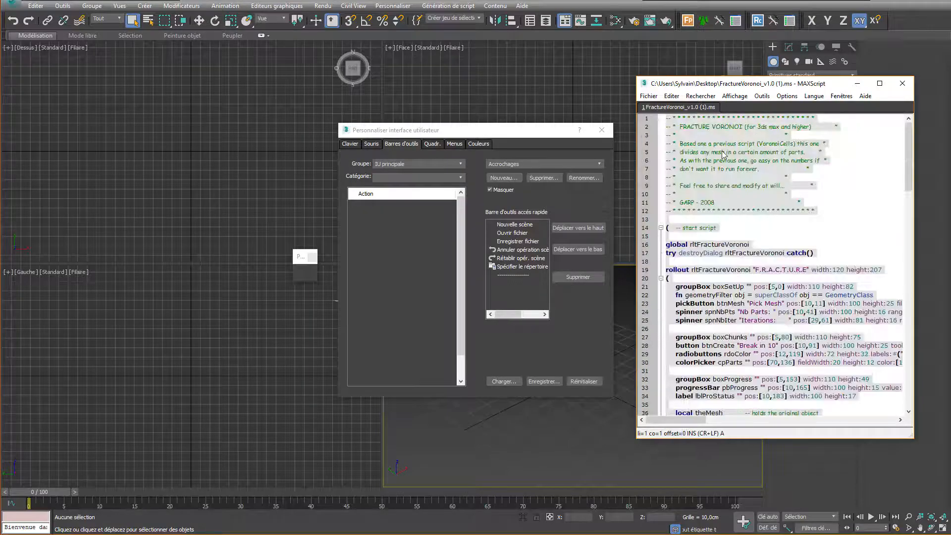
{"action": "left_click_drag", "start_coordinate": [723, 157], "coordinate": [307, 273]}
{"action": "left_click_drag", "start_coordinate": [307, 273], "coordinate": [308, 272]}
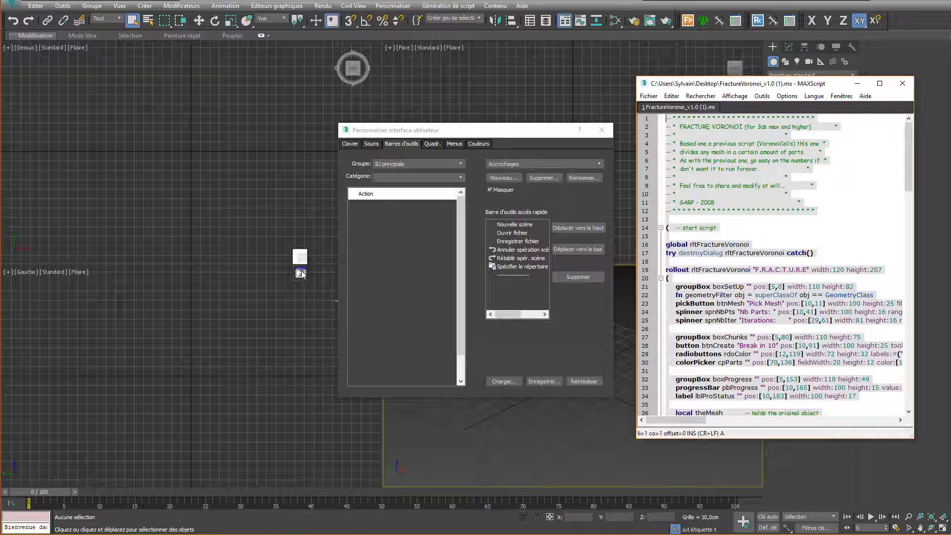
{"action": "left_click", "coordinate": [901, 85]}
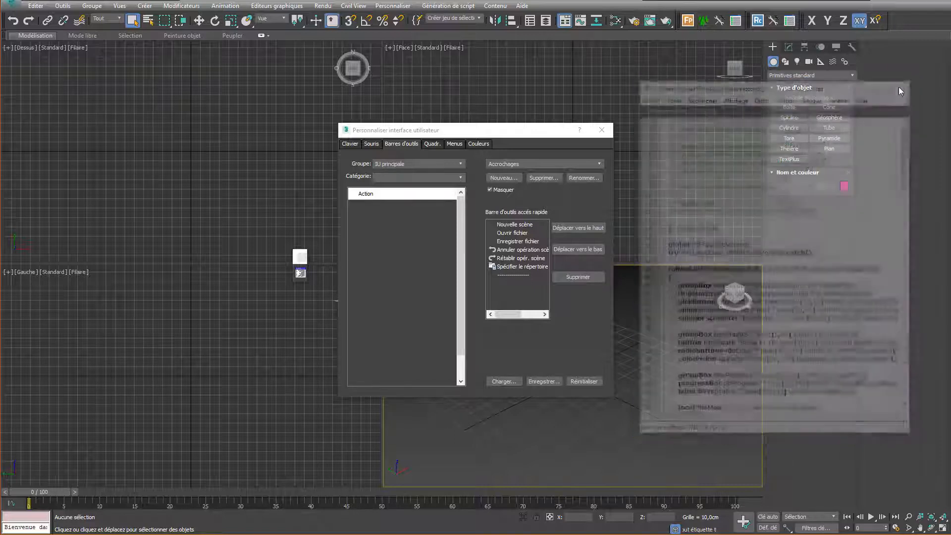
Step: Give the new macro button the tooltip Voronoi and the fifth image of the Particles icon group
{"action": "right_click", "coordinate": [301, 273]}
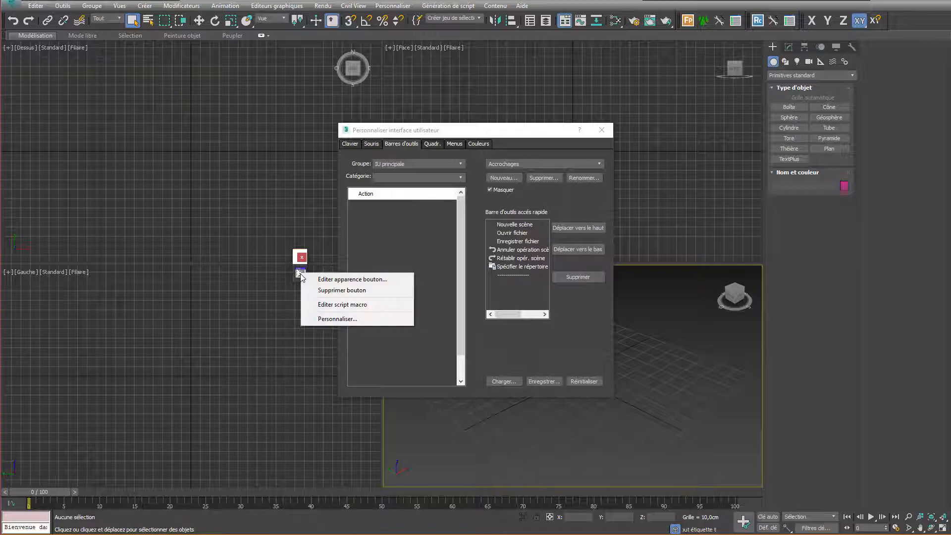
{"action": "left_click", "coordinate": [349, 281]}
{"action": "left_click", "coordinate": [446, 218]}
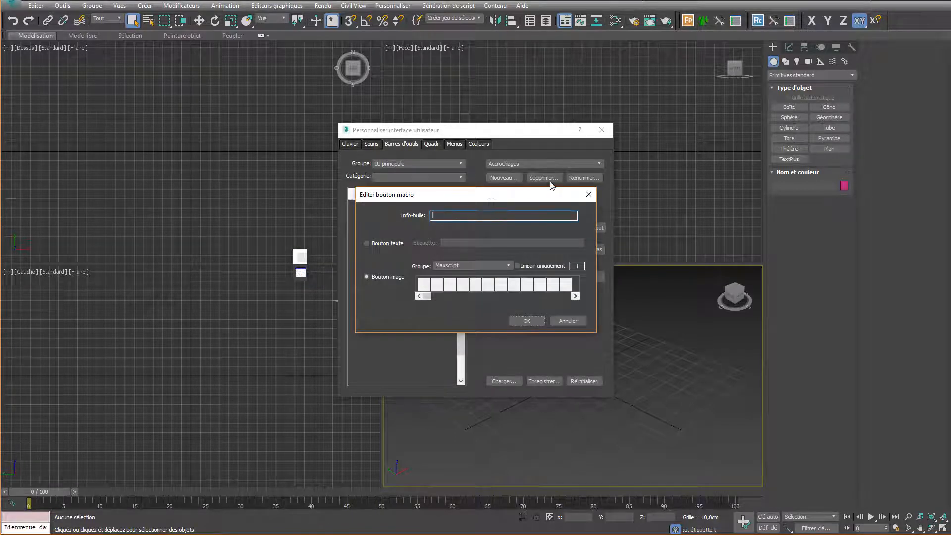
{"action": "type", "text": "Voronoi"}
{"action": "key", "text": "Tab"}
{"action": "scroll", "coordinate": [490, 267], "scroll_direction": "down", "scroll_amount": 1}
{"action": "scroll", "coordinate": [483, 264], "scroll_direction": "down", "scroll_amount": 2}
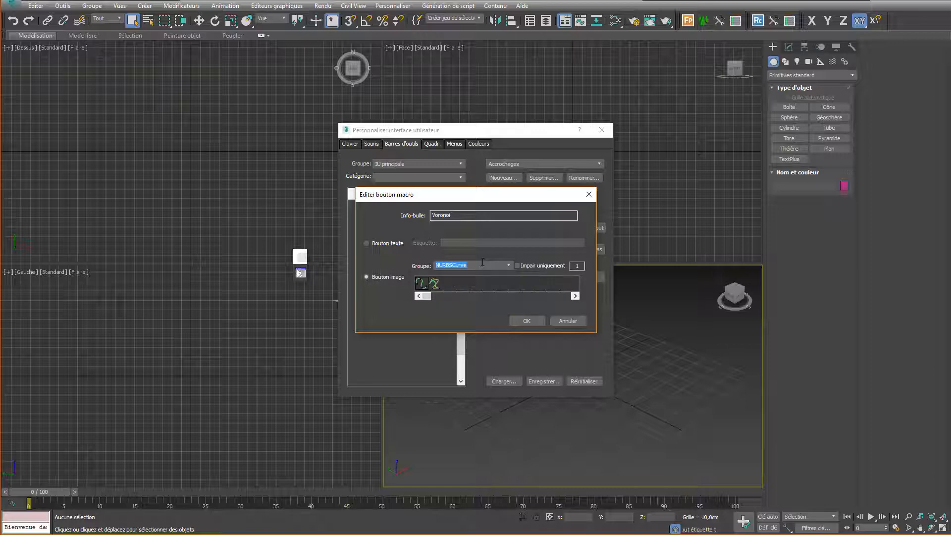
{"action": "scroll", "coordinate": [483, 262], "scroll_direction": "down", "scroll_amount": 4}
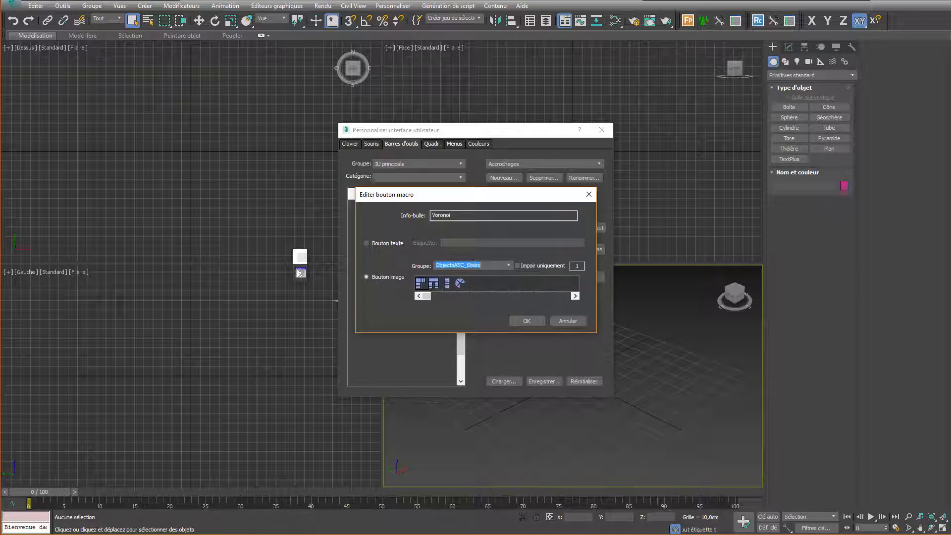
{"action": "scroll", "coordinate": [478, 266], "scroll_direction": "down", "scroll_amount": 4}
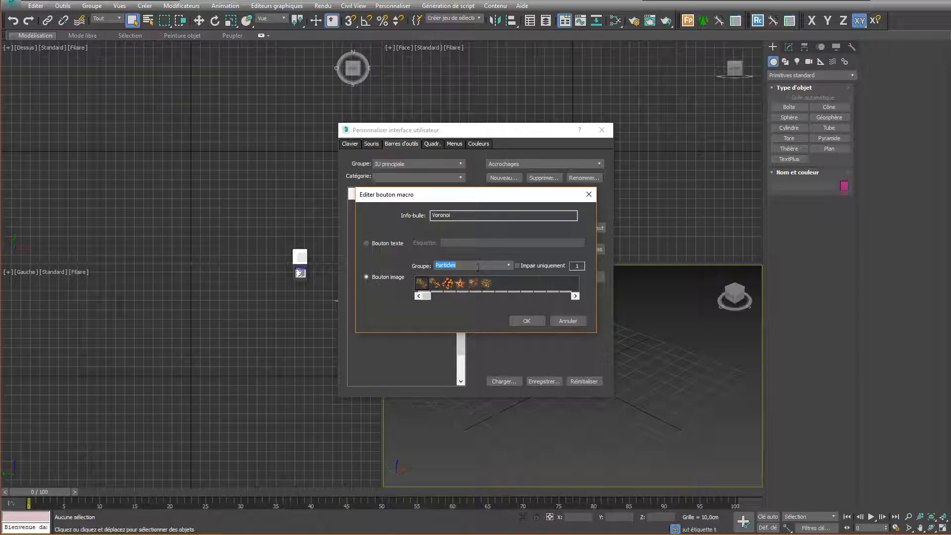
{"action": "left_click", "coordinate": [474, 290]}
{"action": "left_click", "coordinate": [526, 322]}
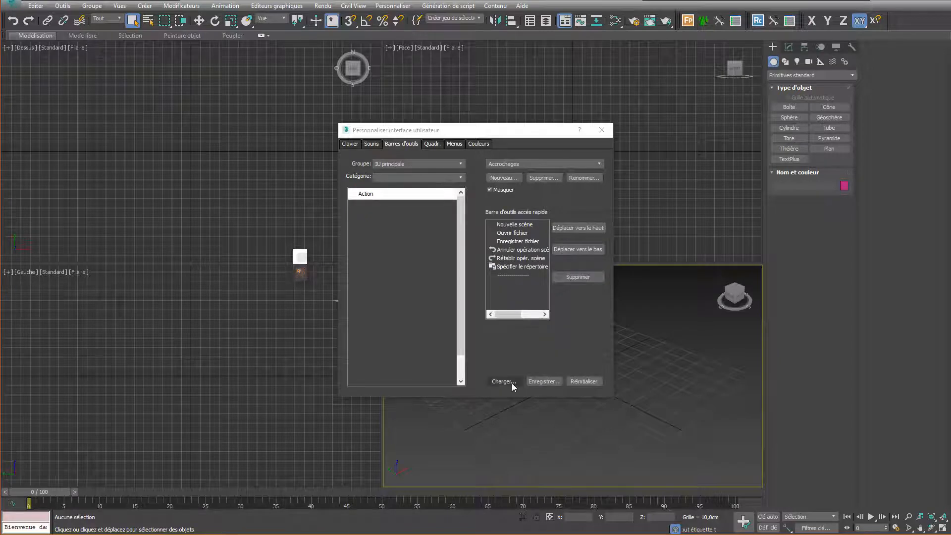
Step: Save the interface customization as Workspace1__usersave__.cuix, and dock the Perso toolbar at the end of the main toolbar row
{"action": "left_click", "coordinate": [545, 383]}
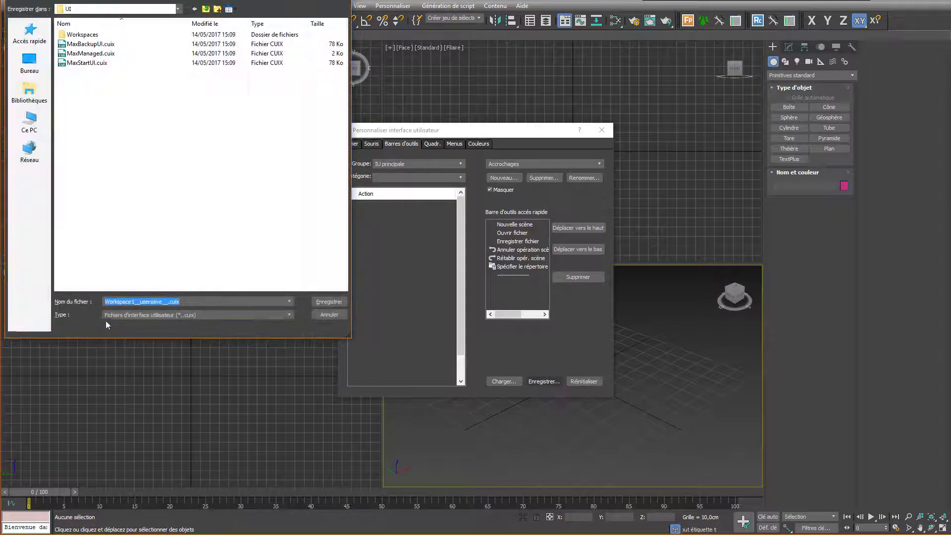
{"action": "left_click", "coordinate": [324, 300]}
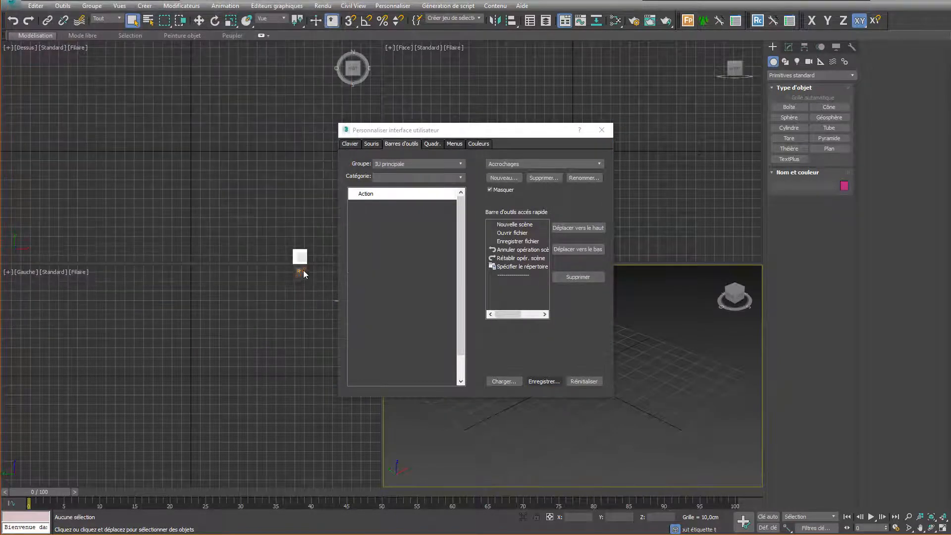
{"action": "left_click_drag", "start_coordinate": [302, 257], "coordinate": [898, 23]}
{"action": "left_click", "coordinate": [602, 131]}
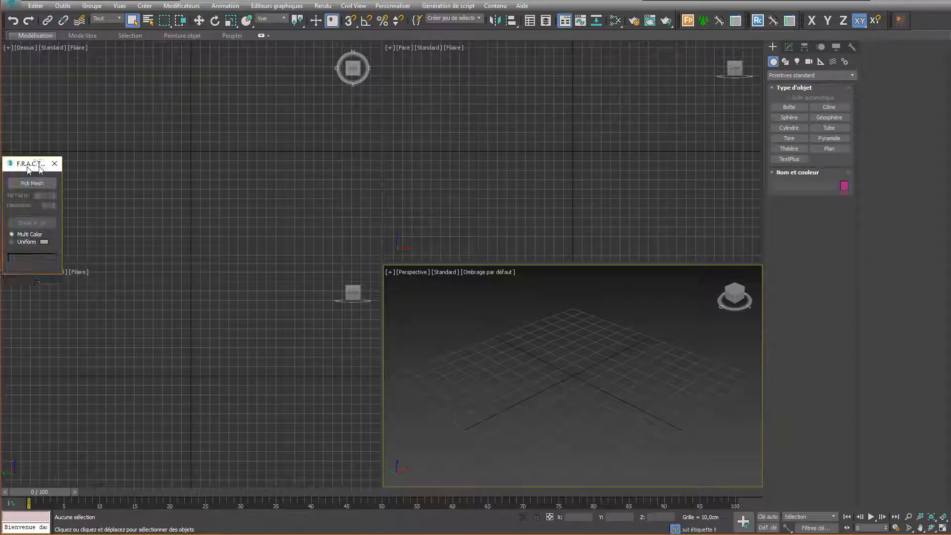
Step: Move the fracture script window clear of the edge and draw a box about 35 × 140 × 65 cm in the perspective view
{"action": "left_click_drag", "start_coordinate": [25, 162], "coordinate": [49, 82]}
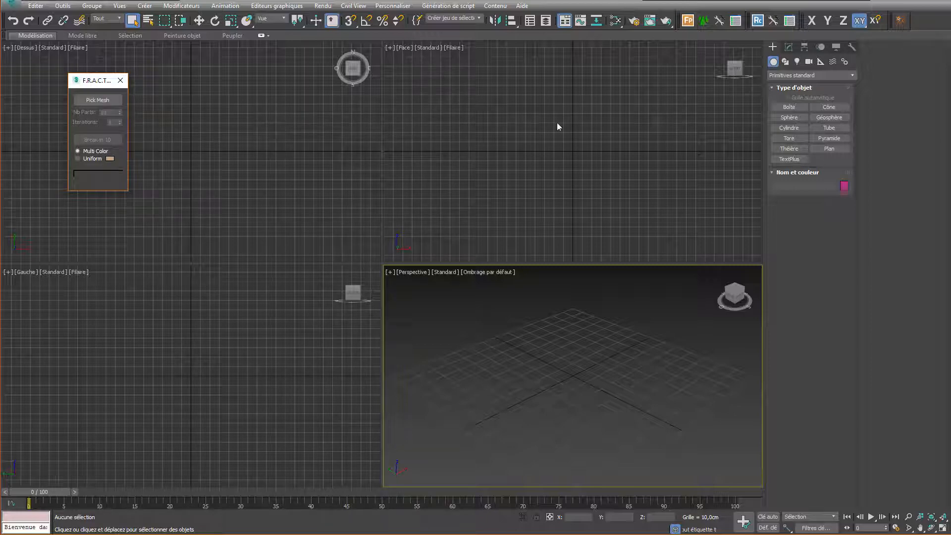
{"action": "left_click", "coordinate": [789, 107]}
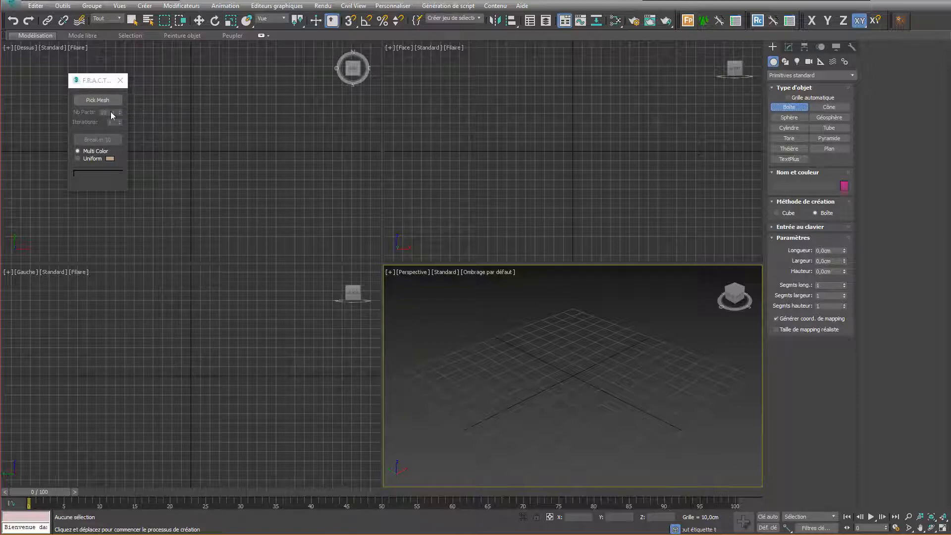
{"action": "left_click_drag", "start_coordinate": [625, 329], "coordinate": [490, 426]}
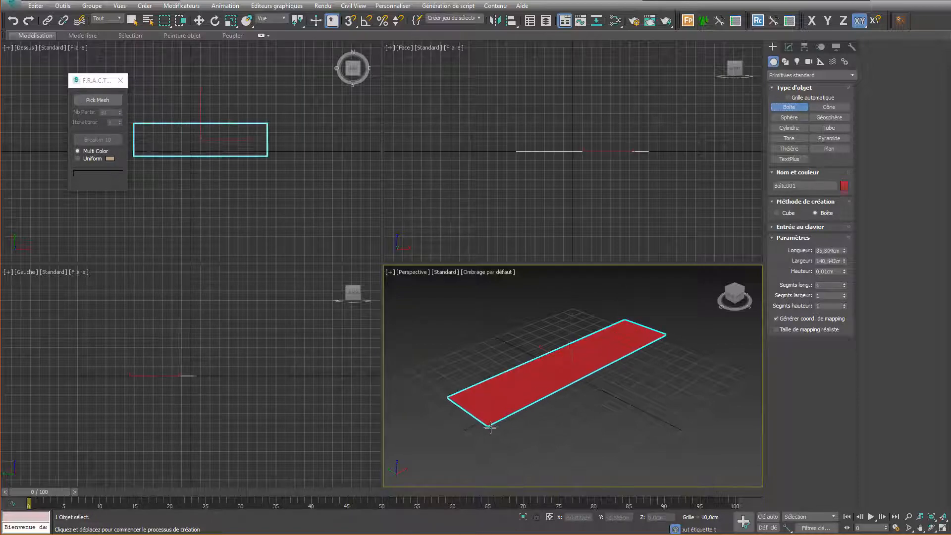
{"action": "scroll", "coordinate": [502, 332], "scroll_direction": "down", "scroll_amount": 6}
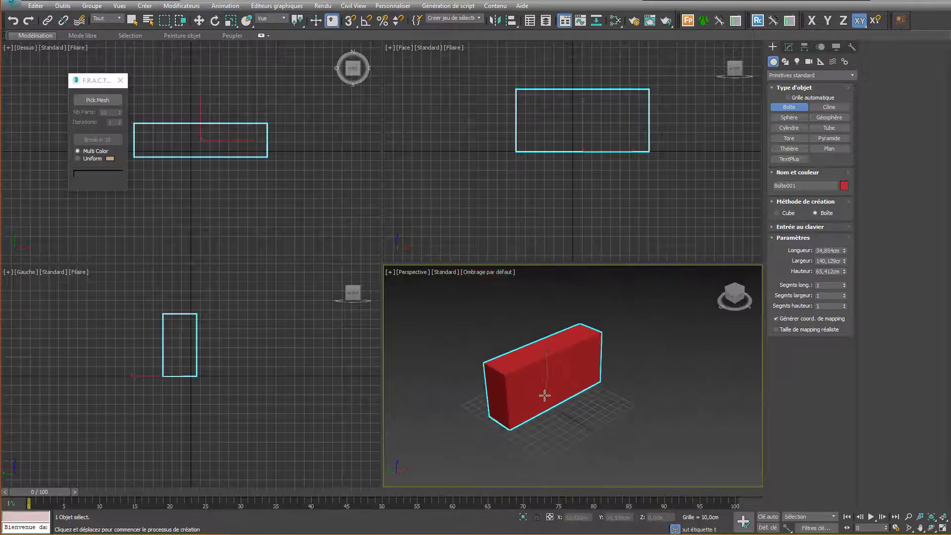
{"action": "left_click", "coordinate": [776, 107]}
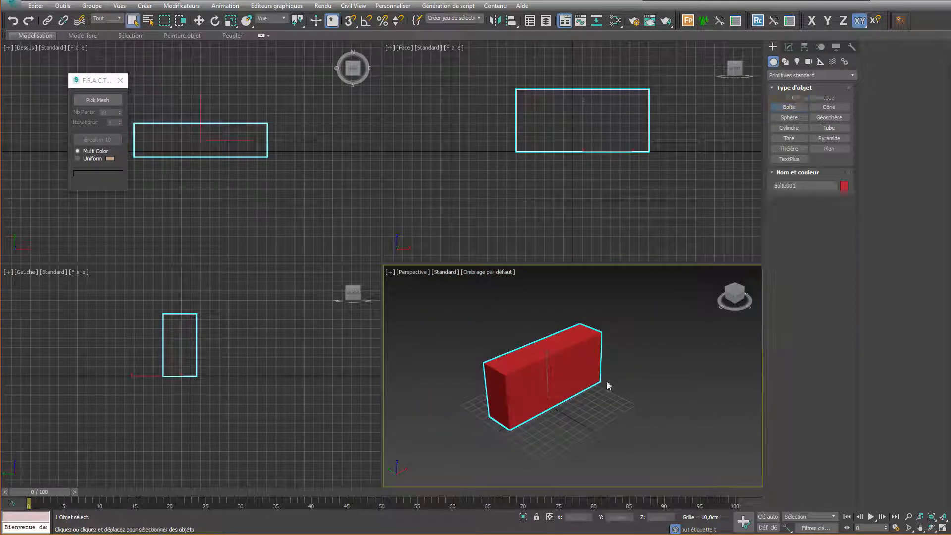
Step: Pick the red box as the mesh, maximize the perspective view and break the box into 10 multicoloured parts
{"action": "left_click", "coordinate": [98, 100]}
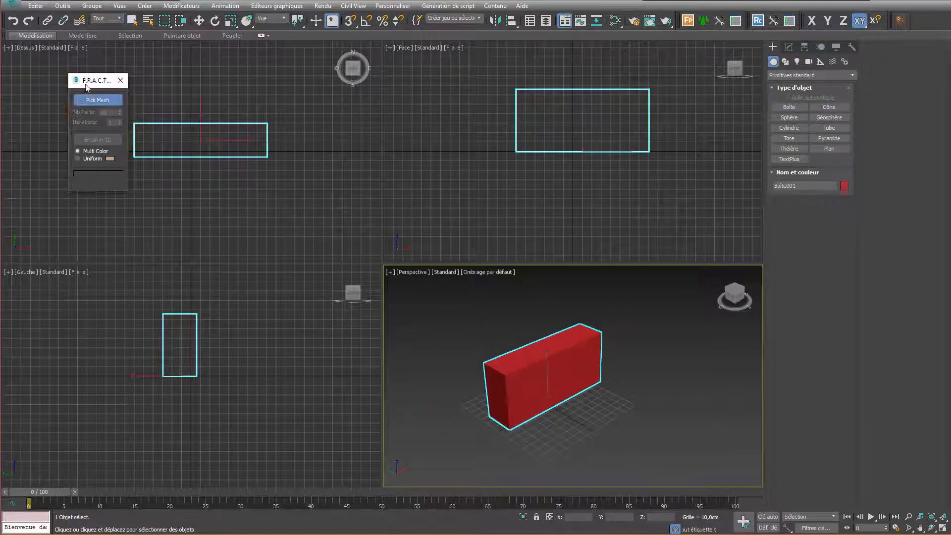
{"action": "left_click", "coordinate": [943, 528]}
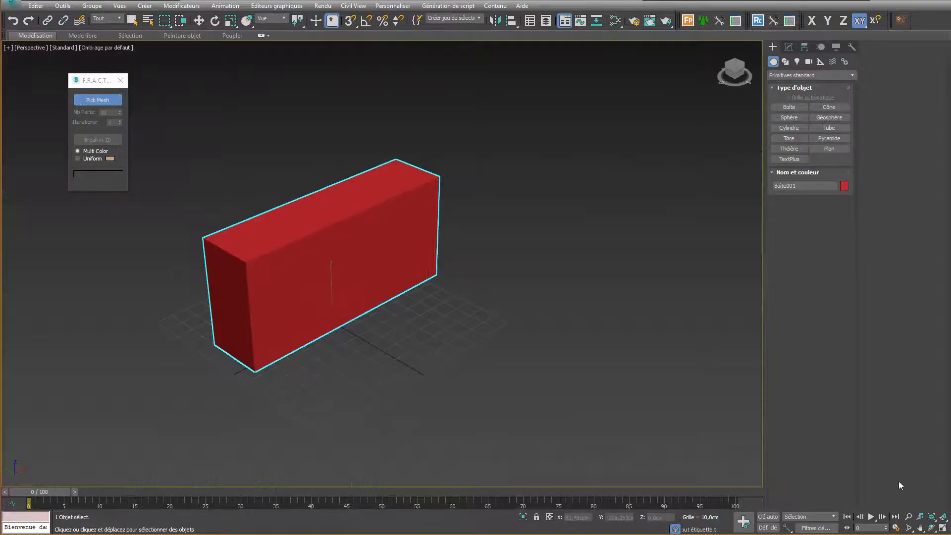
{"action": "left_click", "coordinate": [331, 282]}
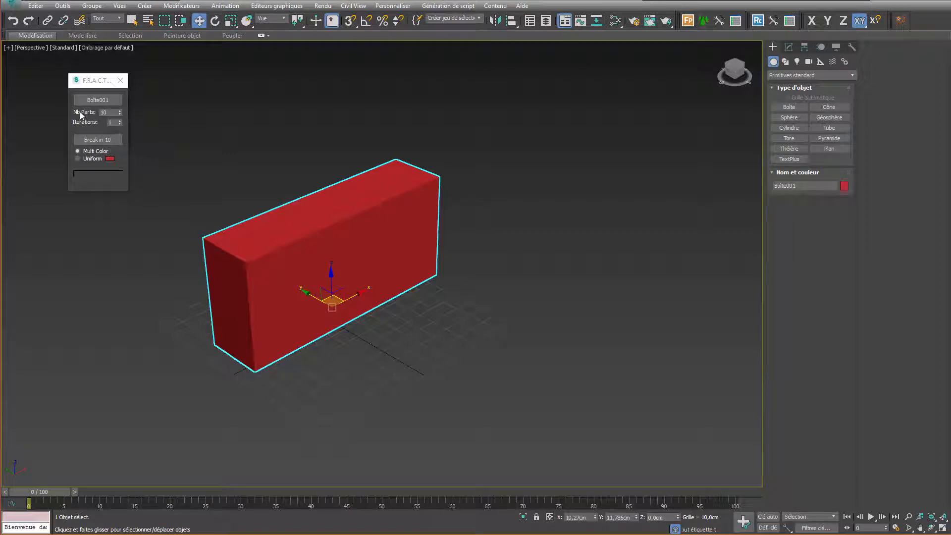
{"action": "left_click", "coordinate": [102, 141]}
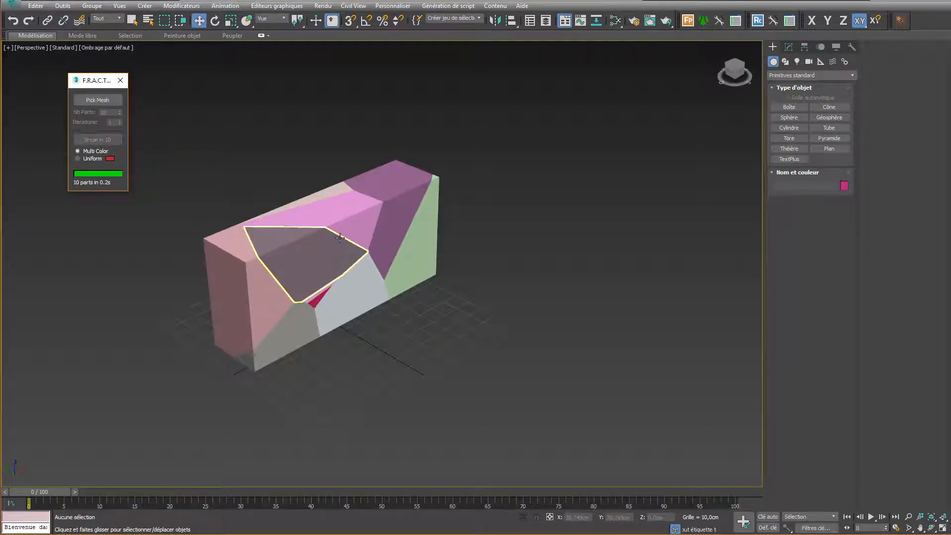
Step: Break the dark central front fragment and the pink fragment above it into 10 parts each
{"action": "left_click", "coordinate": [108, 100]}
{"action": "left_click", "coordinate": [305, 260]}
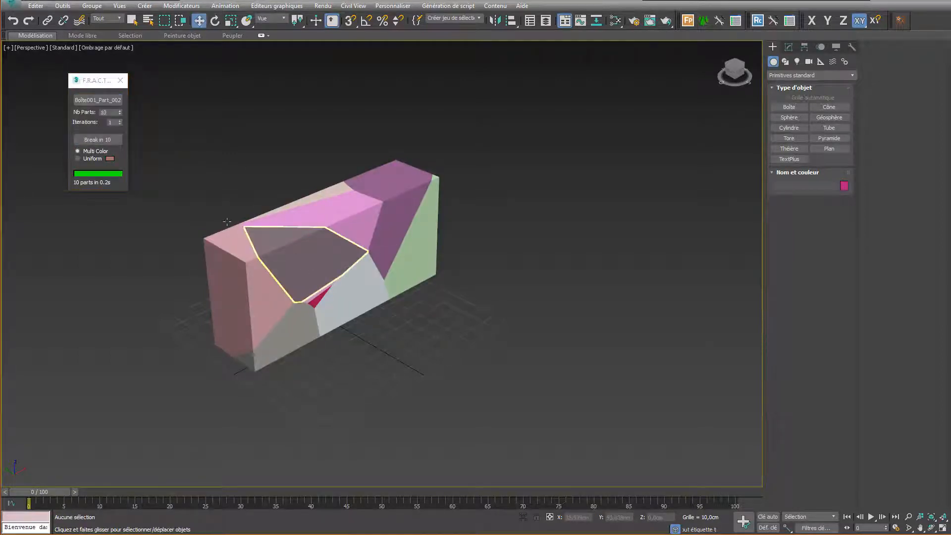
{"action": "left_click", "coordinate": [108, 141]}
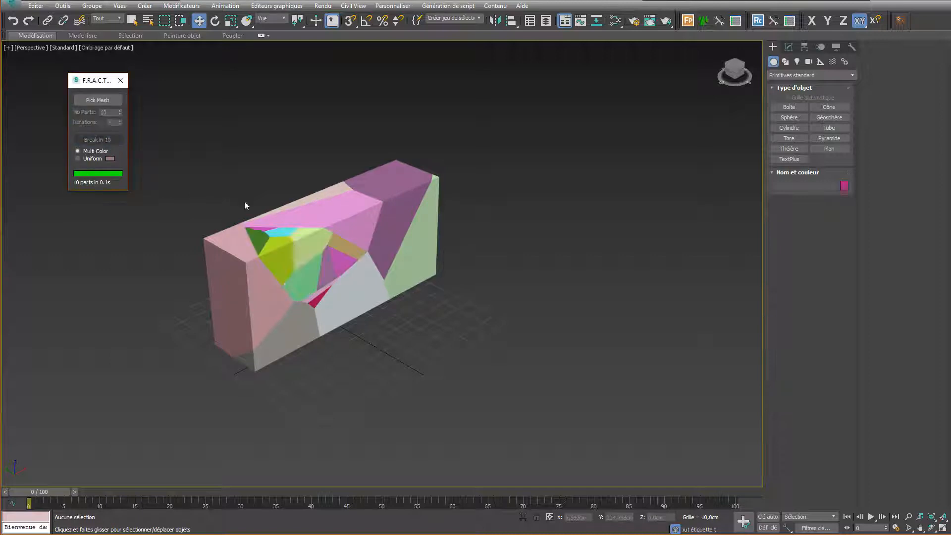
{"action": "left_click", "coordinate": [349, 232]}
{"action": "left_click", "coordinate": [98, 101]}
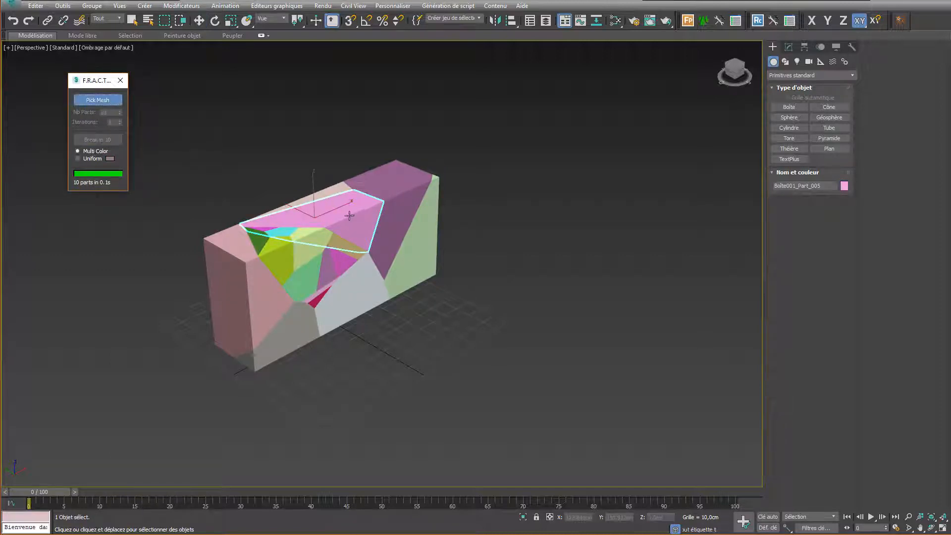
{"action": "left_click", "coordinate": [347, 215]}
{"action": "left_click", "coordinate": [108, 141]}
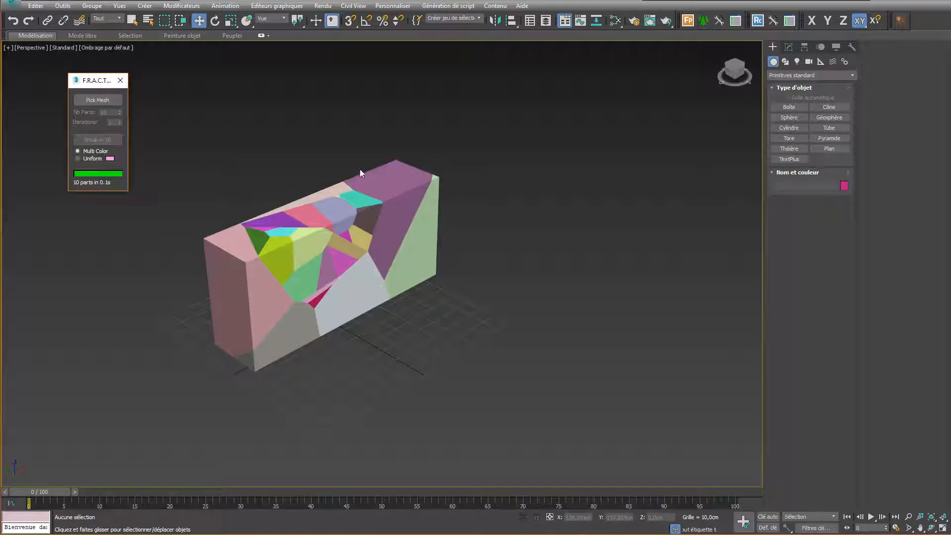
Step: Break the pale fragment along the rear top edge and the pink fragment at the box's near end into 10 parts each
{"action": "left_click", "coordinate": [312, 196]}
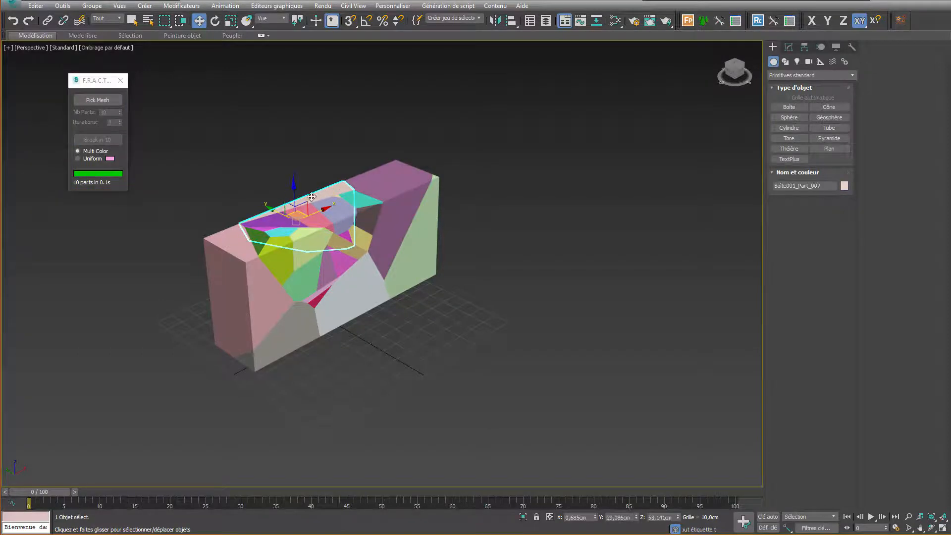
{"action": "left_click", "coordinate": [306, 165]}
{"action": "left_click", "coordinate": [96, 99]}
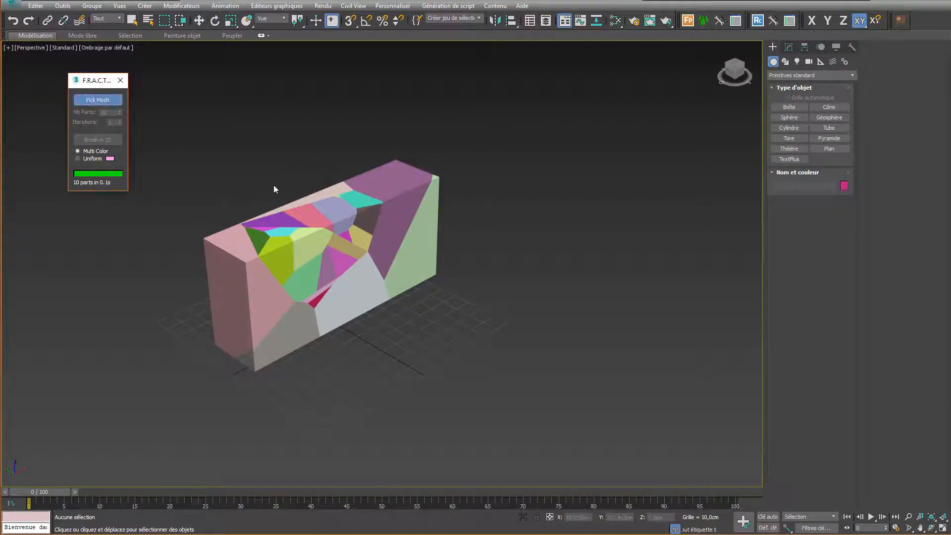
{"action": "left_click", "coordinate": [313, 200]}
{"action": "left_click", "coordinate": [104, 141]}
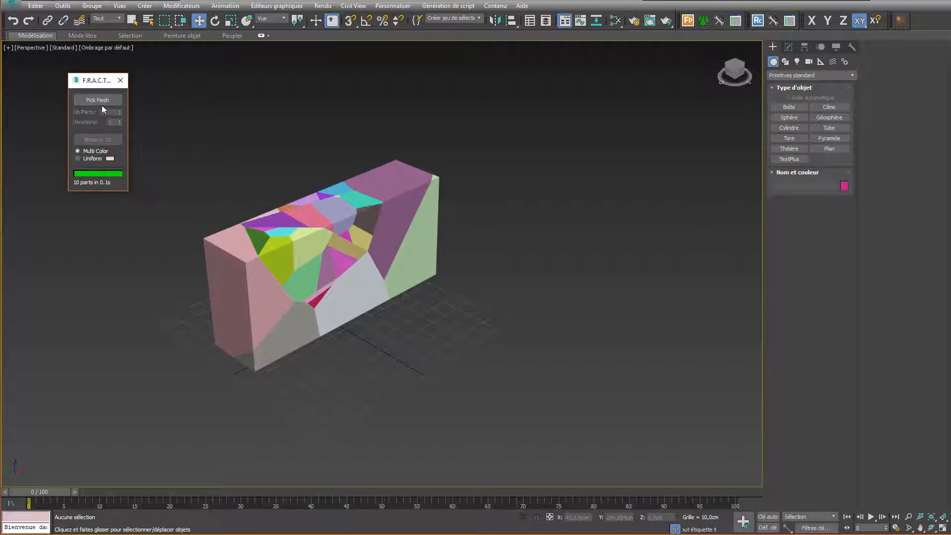
{"action": "left_click", "coordinate": [98, 100]}
{"action": "left_click", "coordinate": [218, 253]}
{"action": "left_click", "coordinate": [104, 140]}
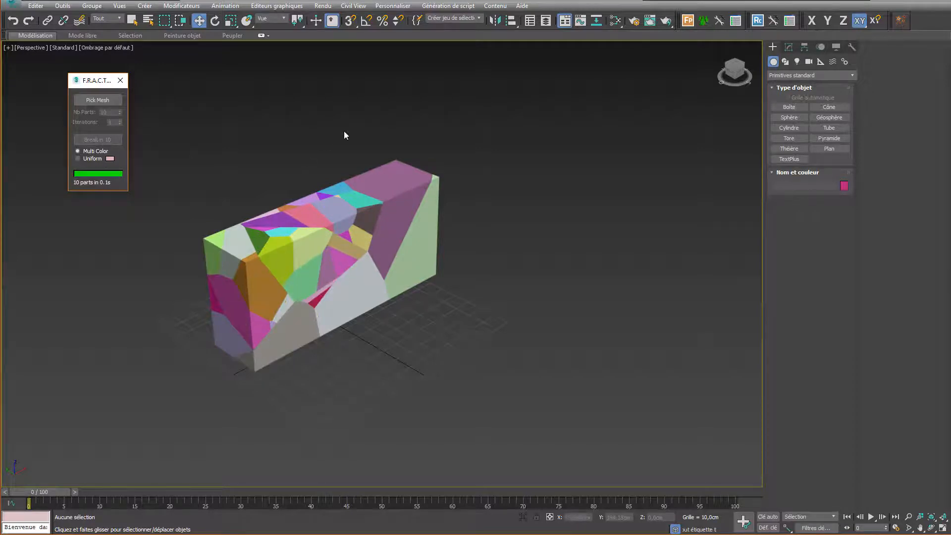
Step: Break the purple upper fragment and the grey lower front fragment into 100 parts each, using 10 parts and 2 iterations
{"action": "left_click", "coordinate": [96, 140]}
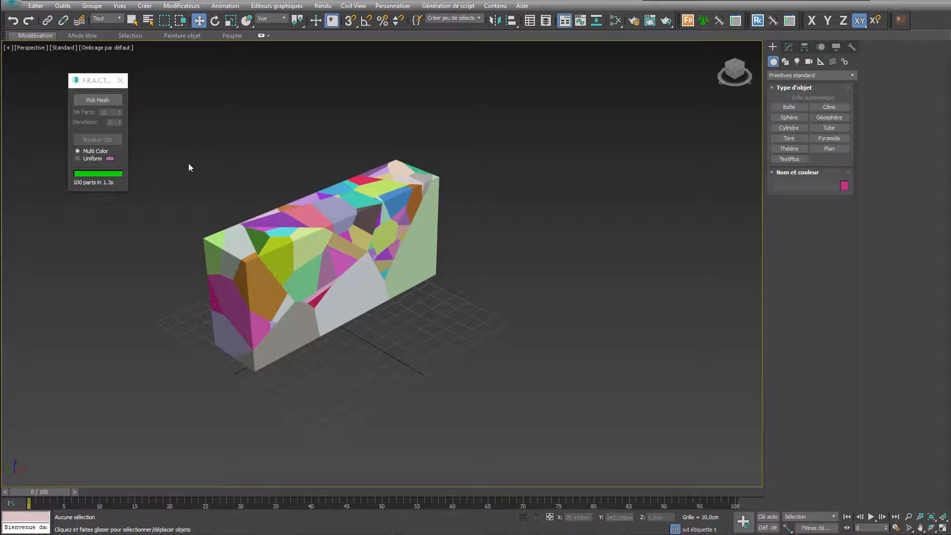
{"action": "left_click", "coordinate": [98, 100]}
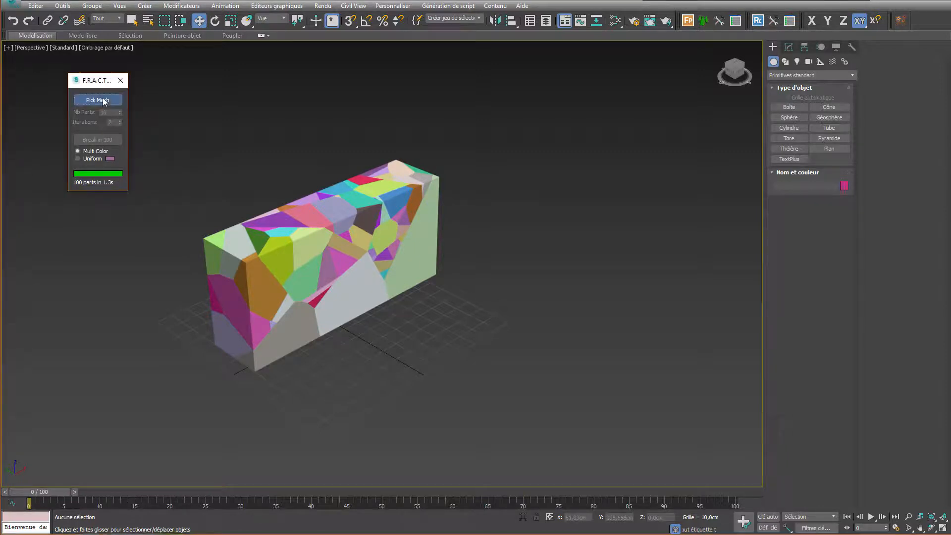
{"action": "left_click", "coordinate": [276, 330]}
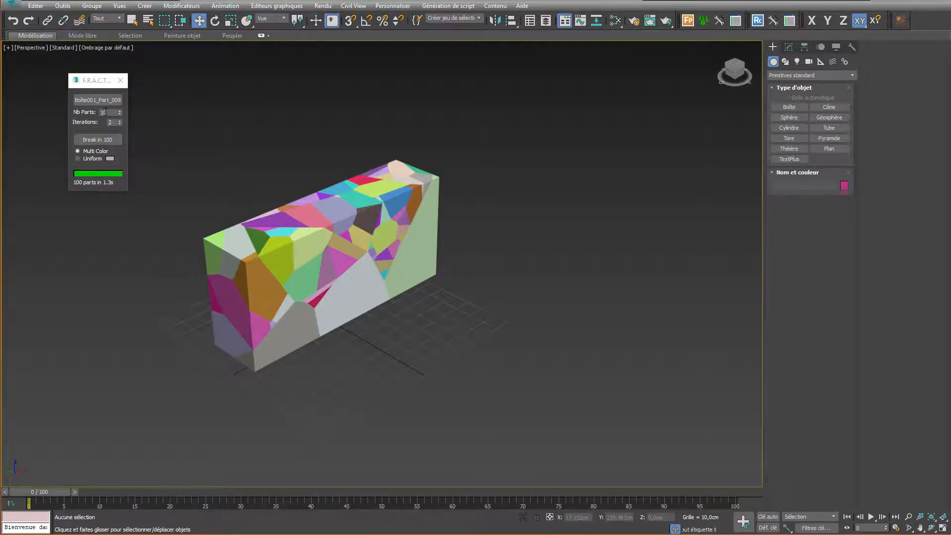
{"action": "left_click", "coordinate": [120, 120]}
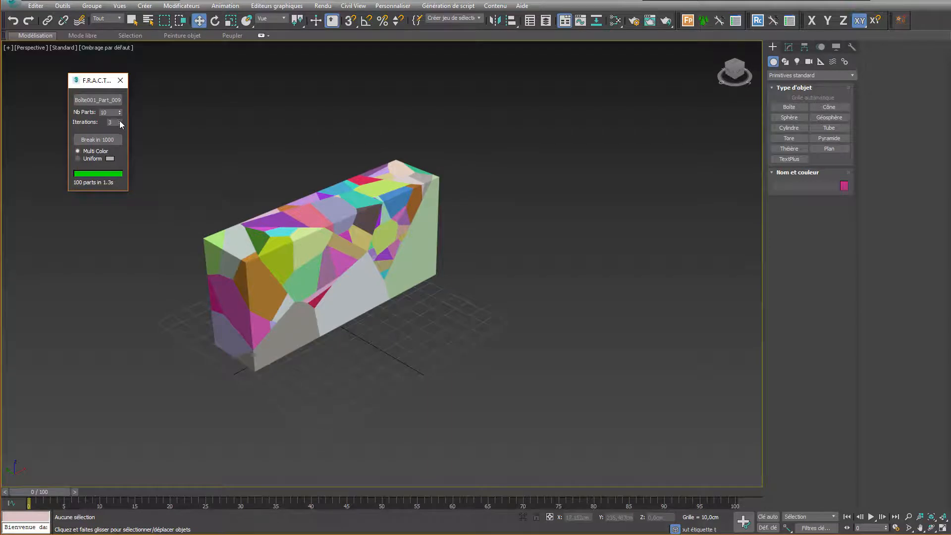
{"action": "left_click", "coordinate": [120, 120]}
{"action": "left_click", "coordinate": [119, 123]}
{"action": "left_click", "coordinate": [119, 124]}
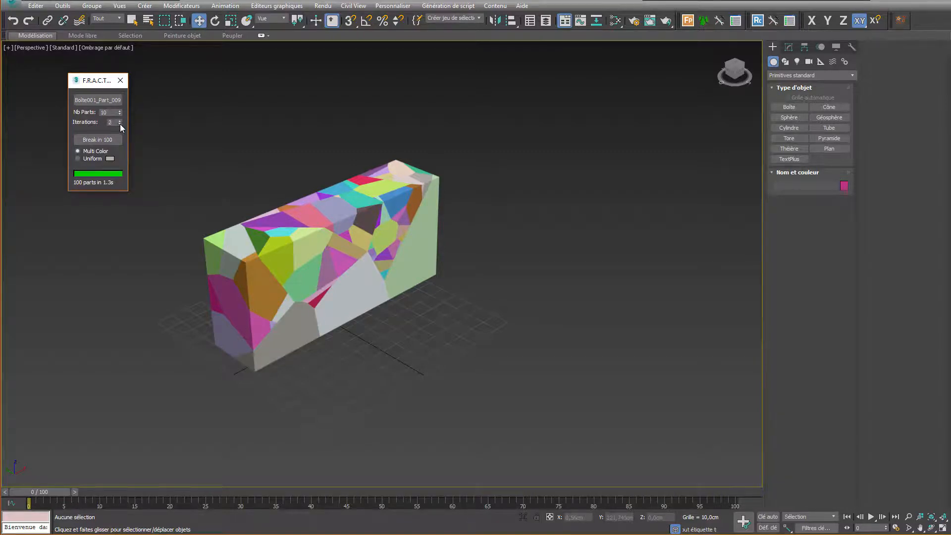
{"action": "left_click", "coordinate": [96, 140]}
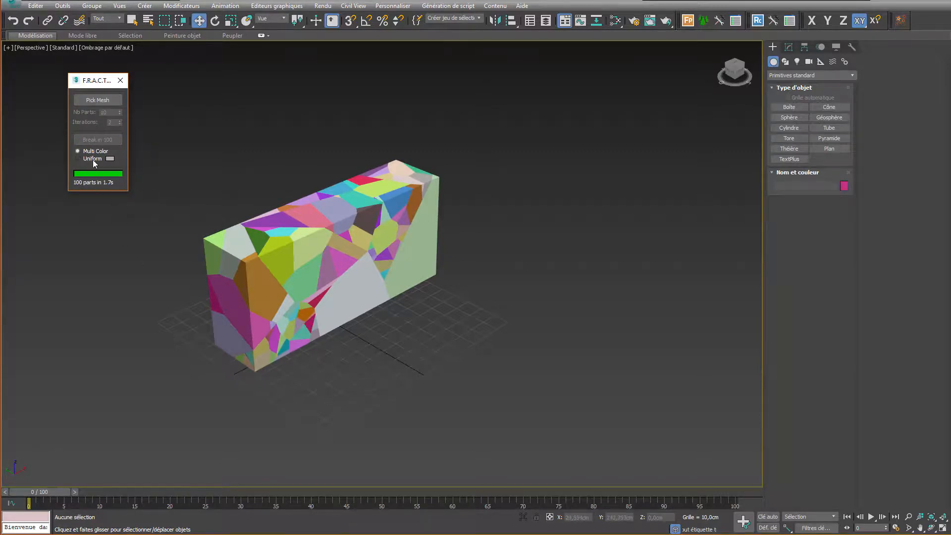
Step: Break the light grey front fragment into 10 parts with a uniform colour and 1 iteration
{"action": "left_click", "coordinate": [353, 297]}
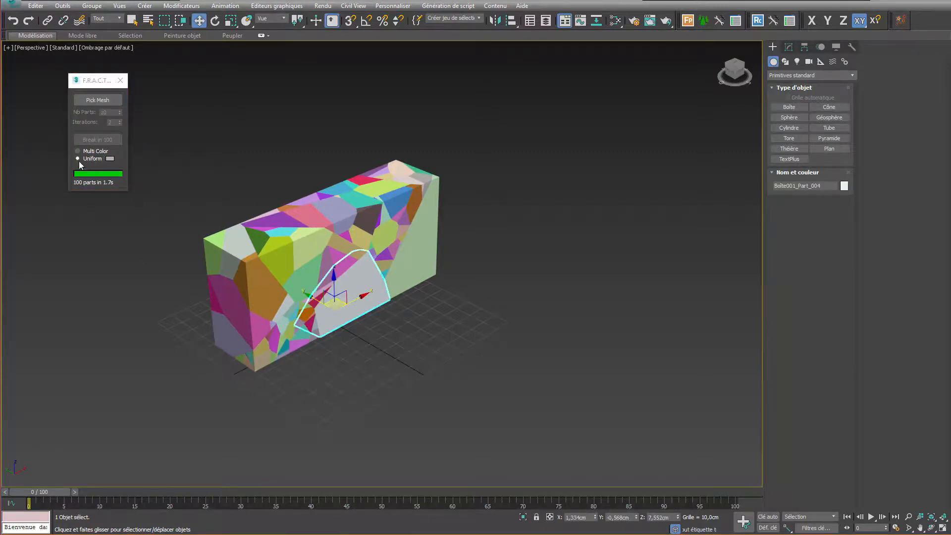
{"action": "left_click", "coordinate": [106, 102]}
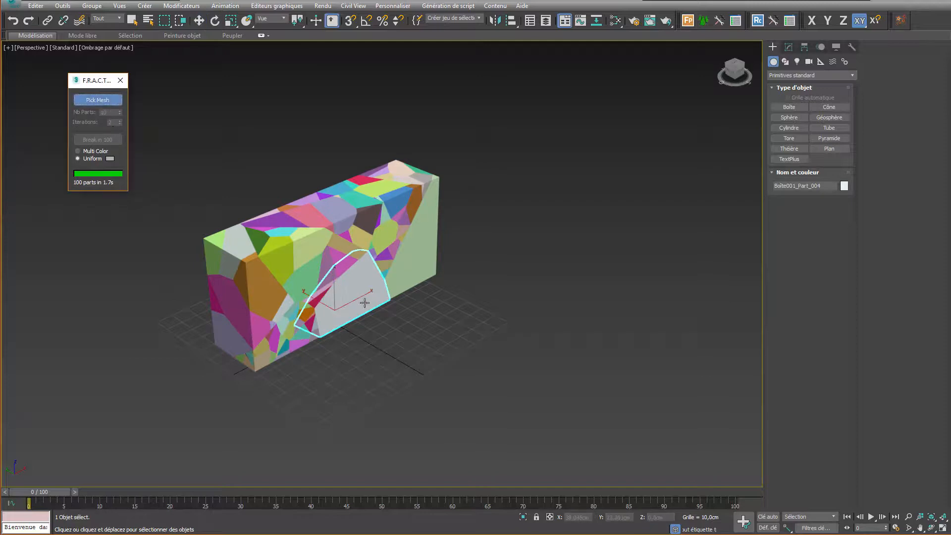
{"action": "left_click", "coordinate": [344, 282]}
{"action": "left_click", "coordinate": [119, 123]}
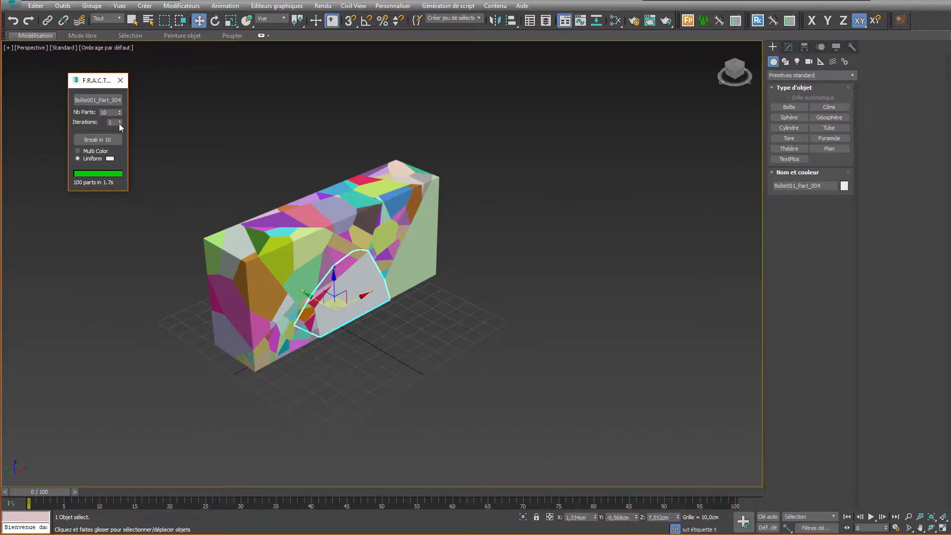
{"action": "left_click", "coordinate": [104, 141]}
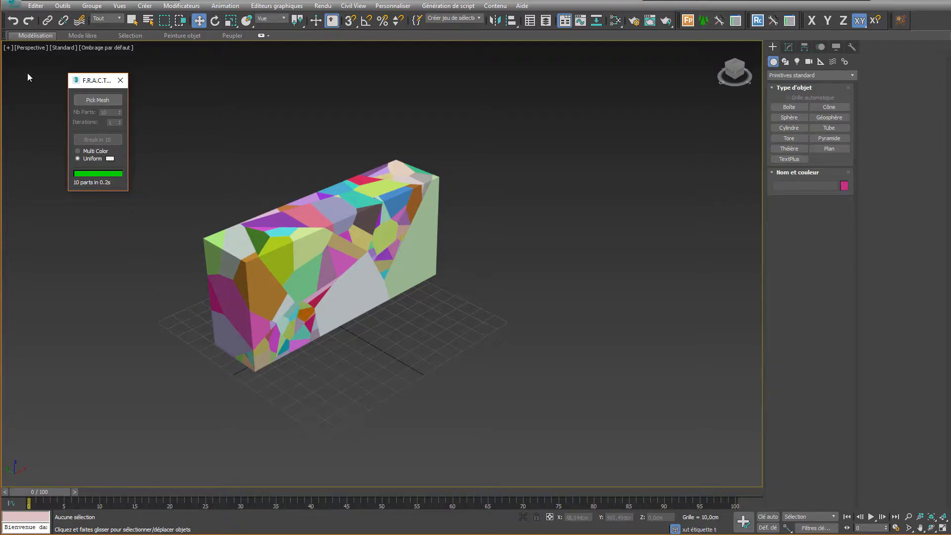
{"action": "left_click", "coordinate": [89, 99]}
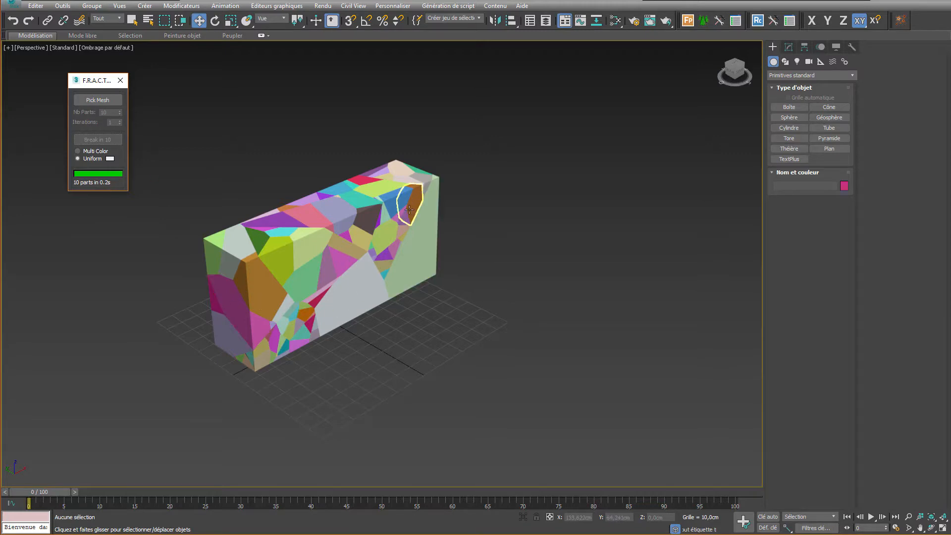